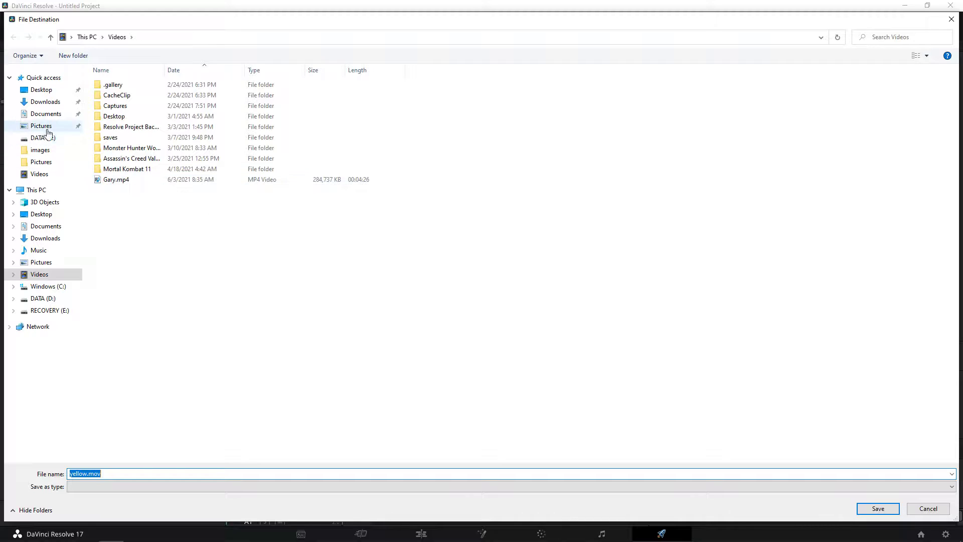
Create a folder named CLOUDY on the DATA (D:) drive and save the yellow.mov render destination in it
left_click(48, 137)
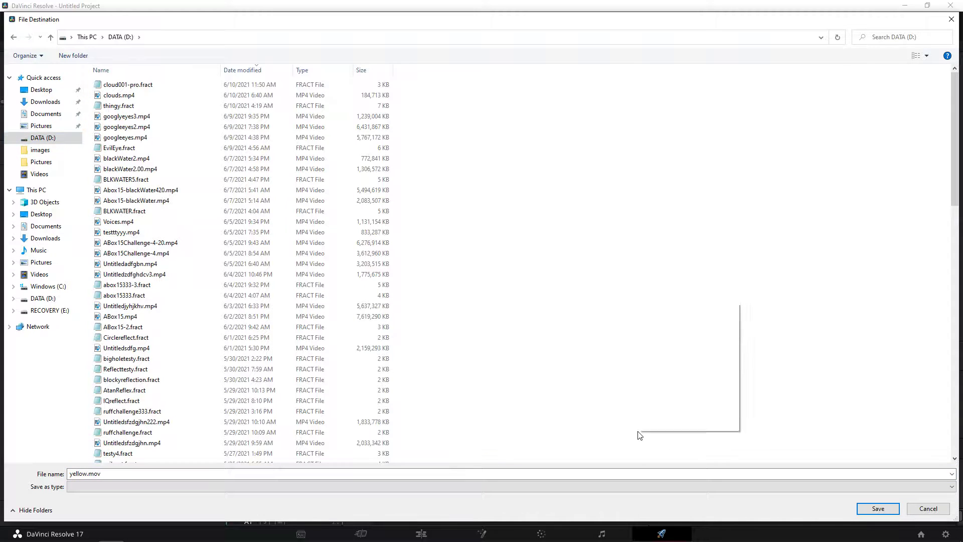
right_click(638, 430)
mouse_move(695, 412)
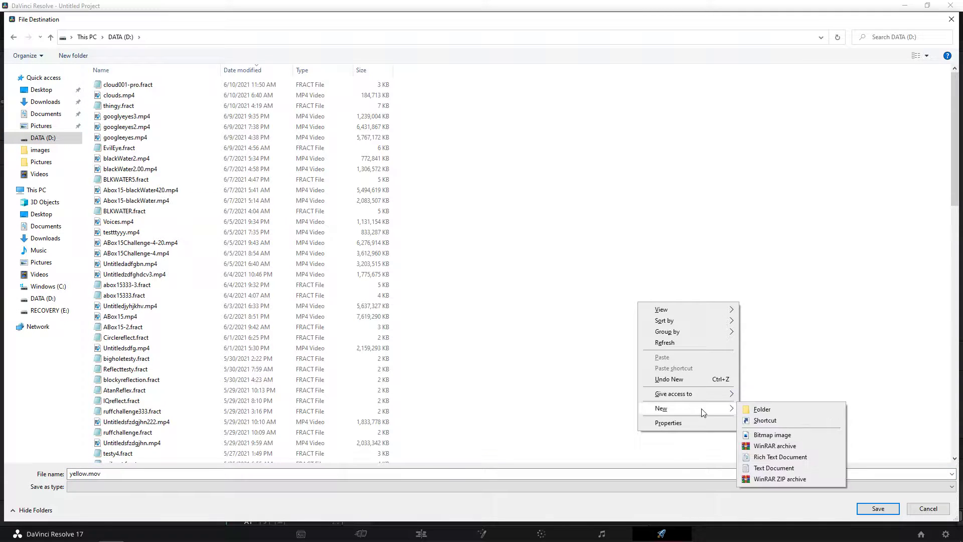
left_click(759, 412)
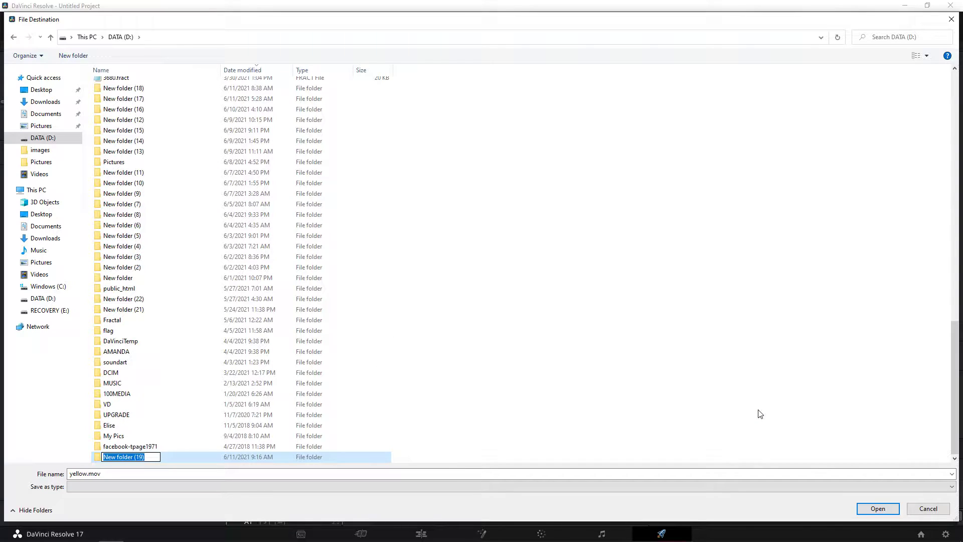
type("CLOUDY")
double_click(100, 458)
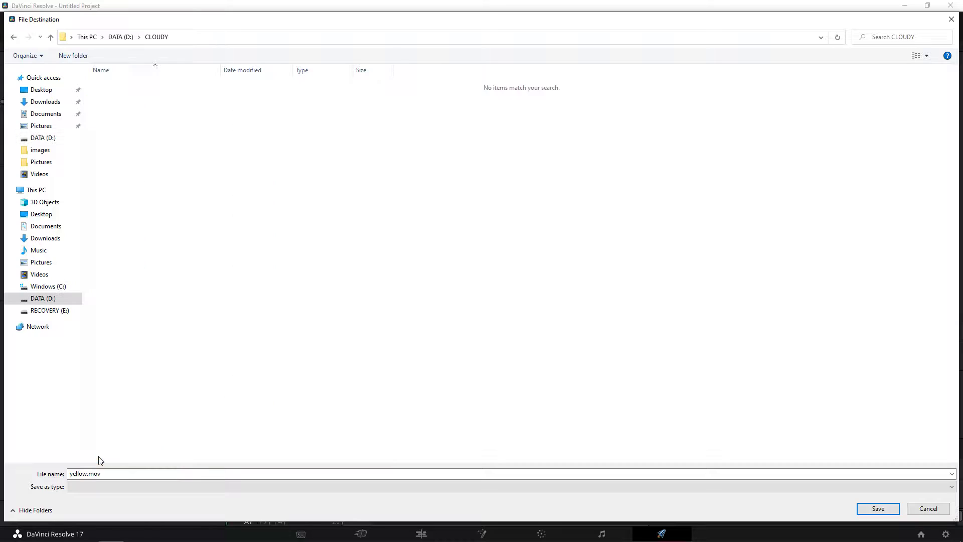
left_click(877, 509)
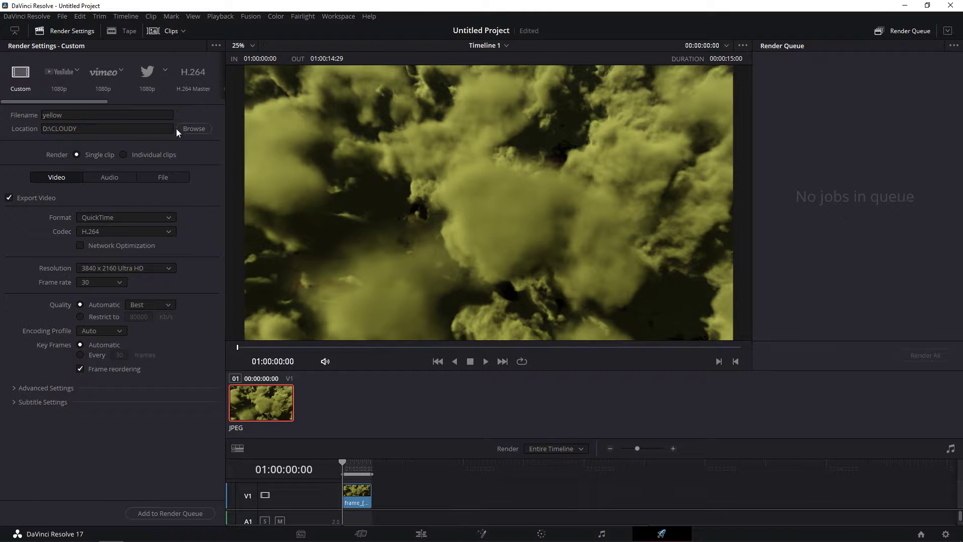
Set the render format to MP4, add the yellow version to the render queue and render it
left_click(128, 215)
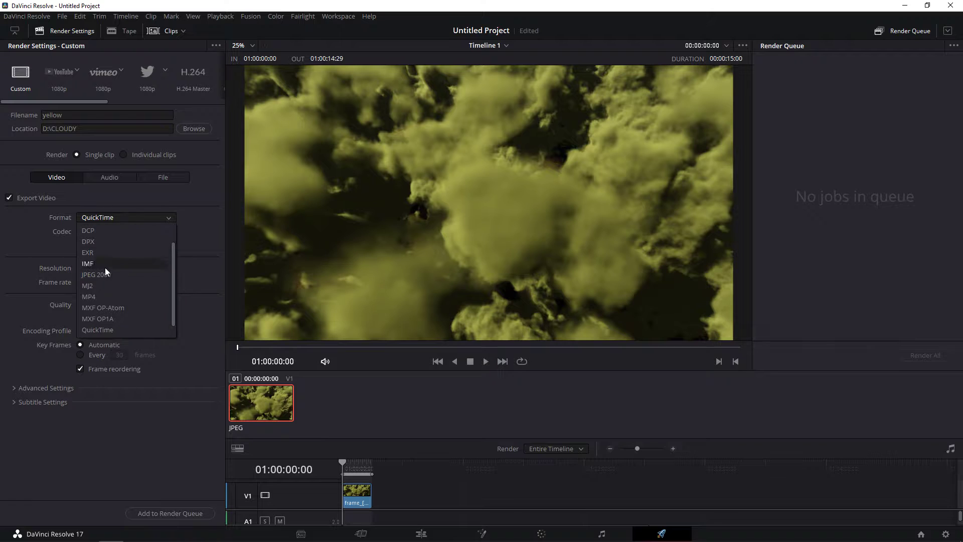
left_click(103, 296)
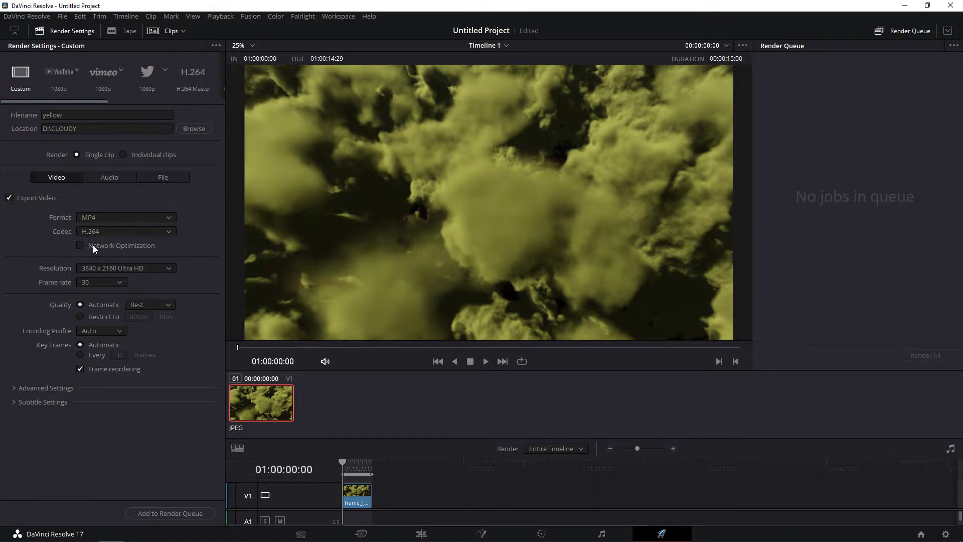
left_click(191, 514)
left_click(918, 357)
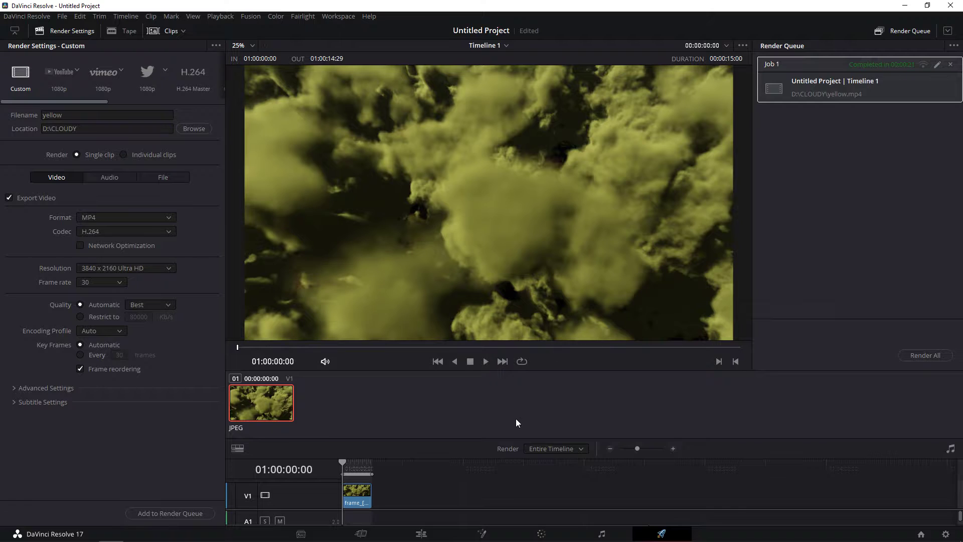
Insert a Color Corrector after MediaIn1 in Fusion and turn the clouds green with hue about 0.07 and saturation about 0.96
left_click(485, 534)
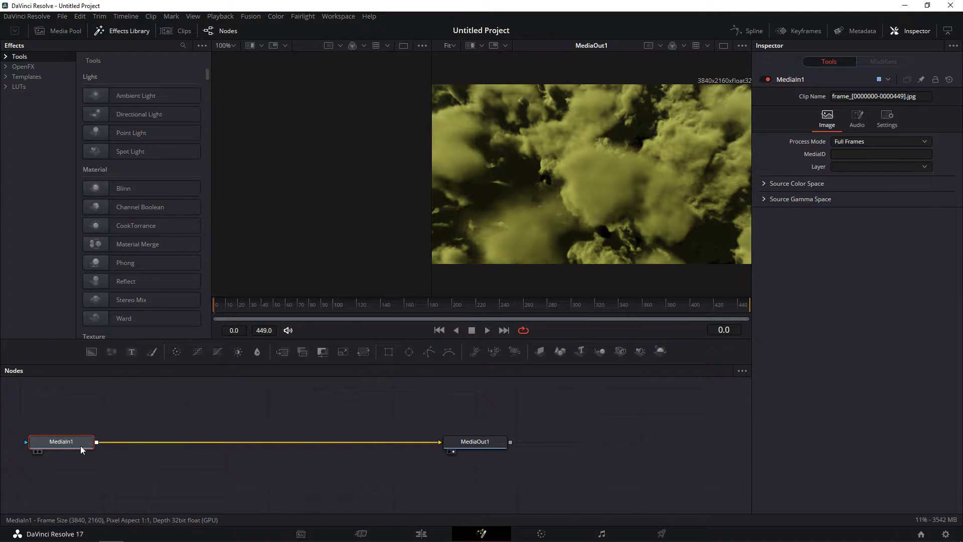
mouse_move(84, 449)
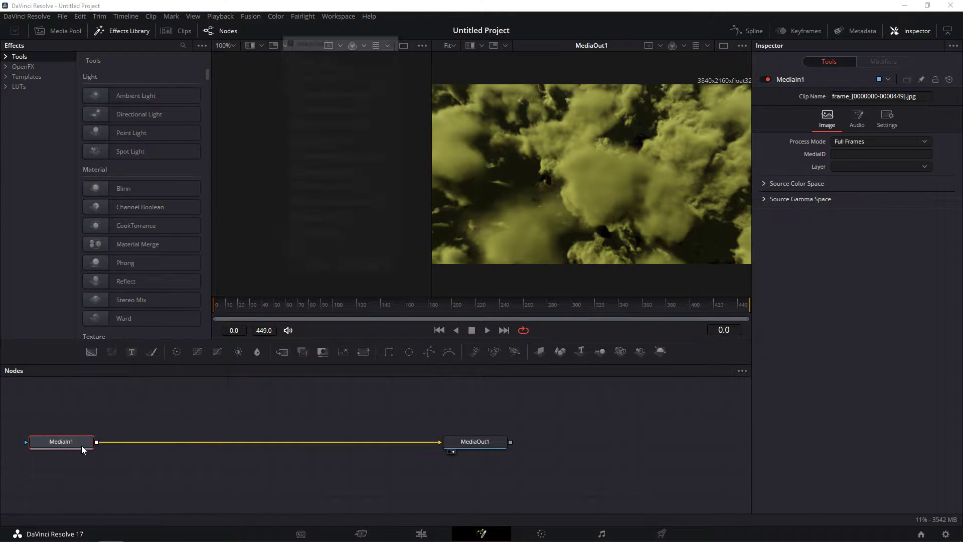
key("shift+space")
type("color")
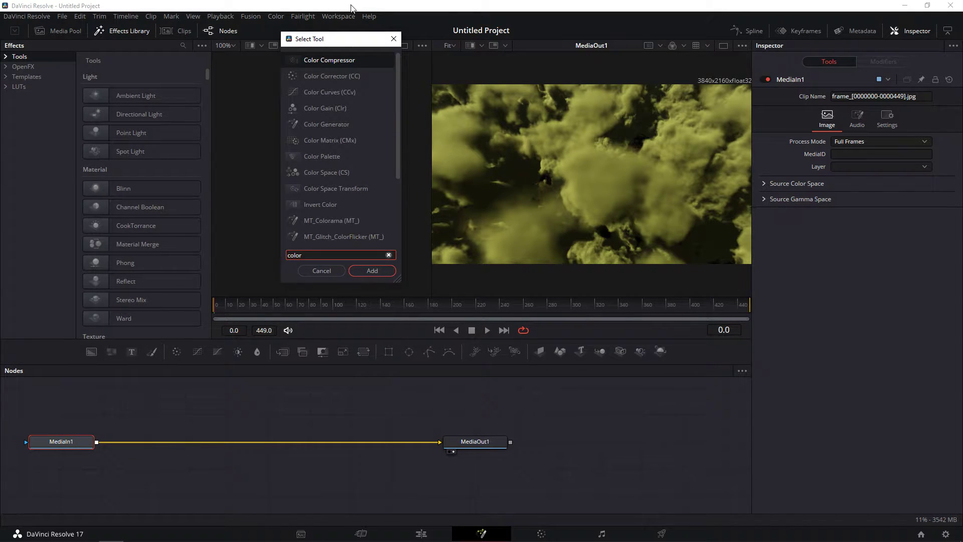
left_click(336, 76)
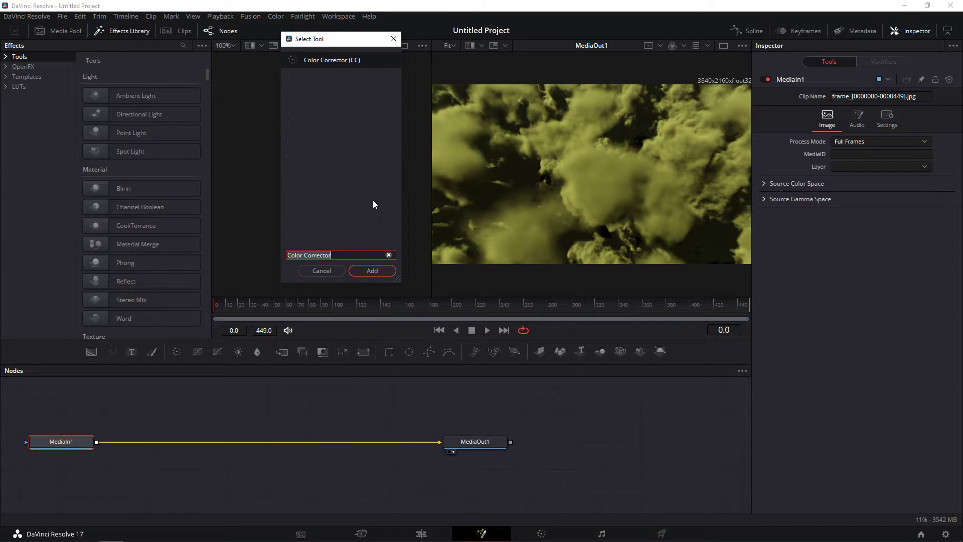
left_click(375, 270)
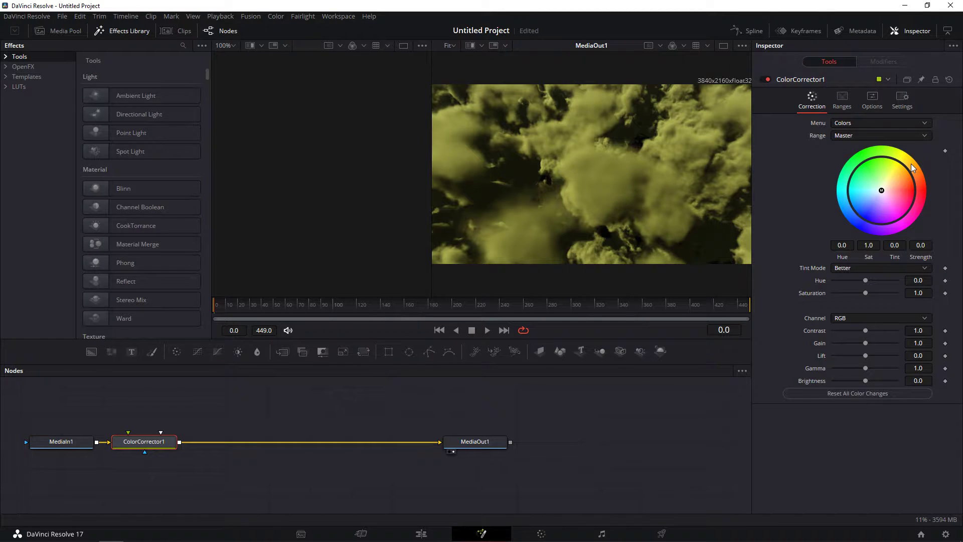
left_click_drag(911, 163, 919, 180)
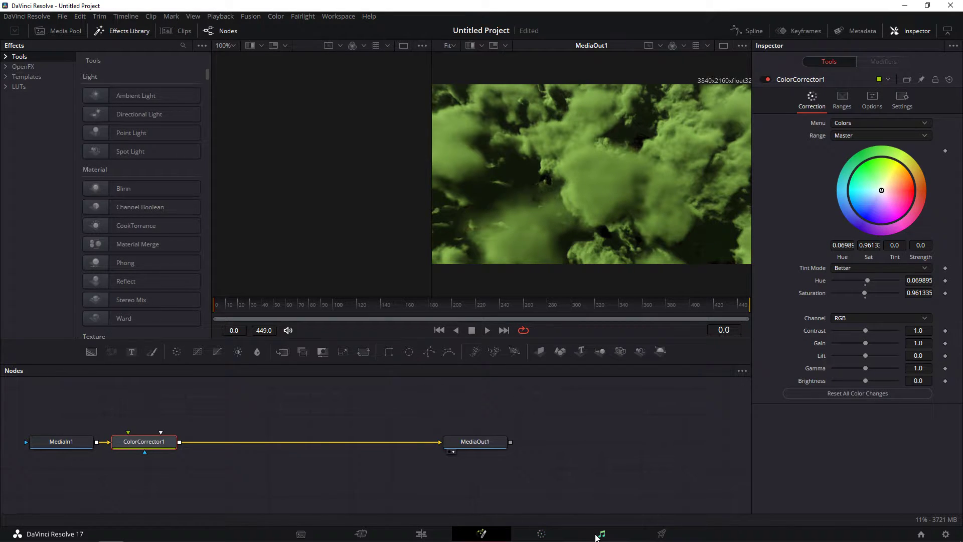
Name the output file GREEN, add it to the render queue and render it to the CLOUDY folder
left_click(661, 533)
double_click(92, 116)
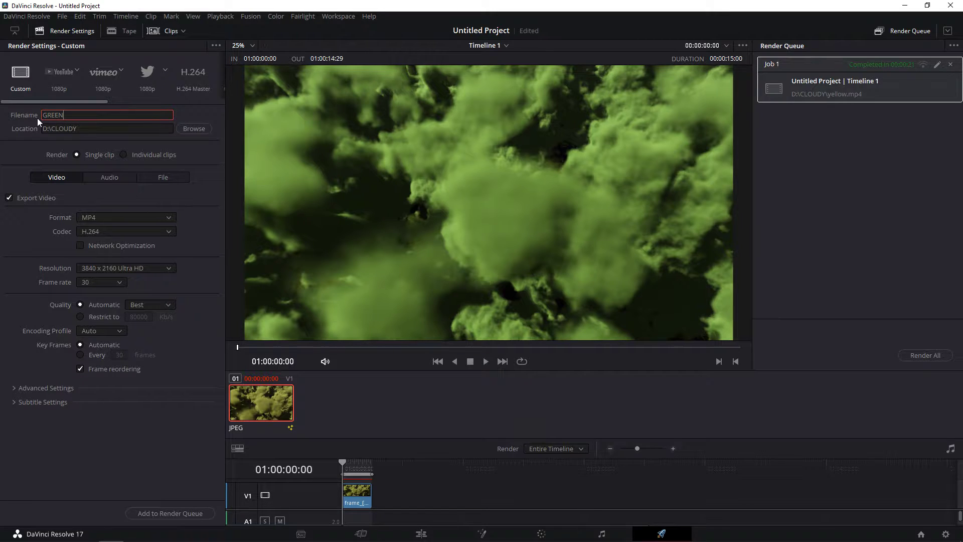
left_click(172, 32)
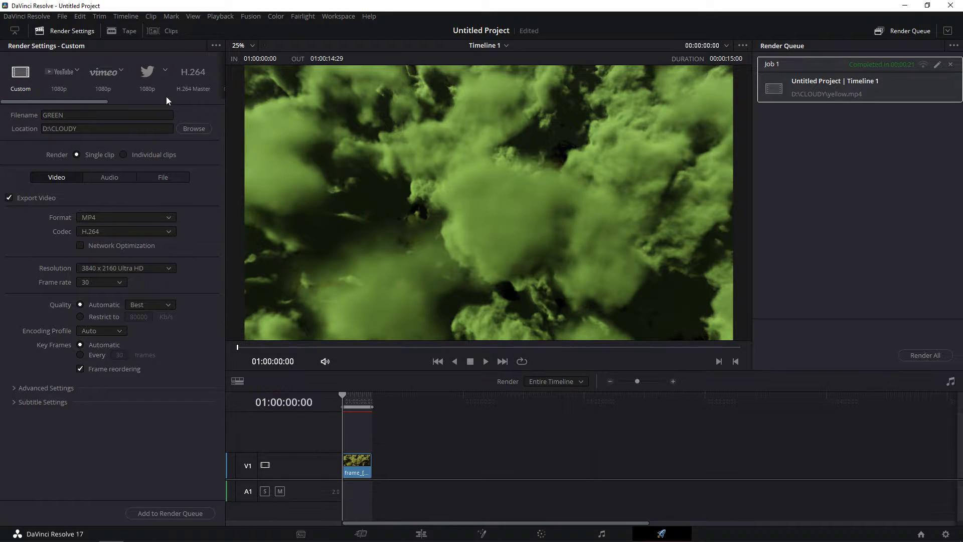
left_click(191, 129)
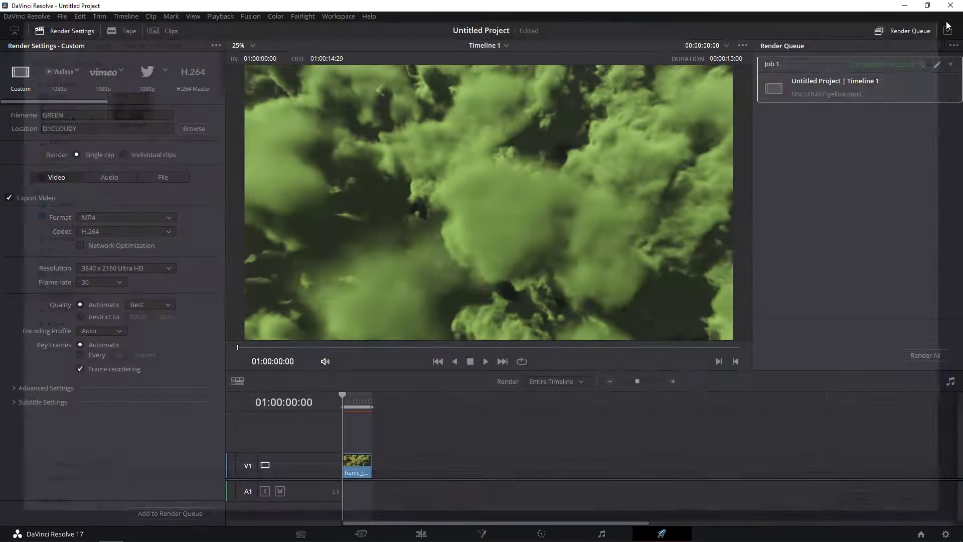
left_click(950, 19)
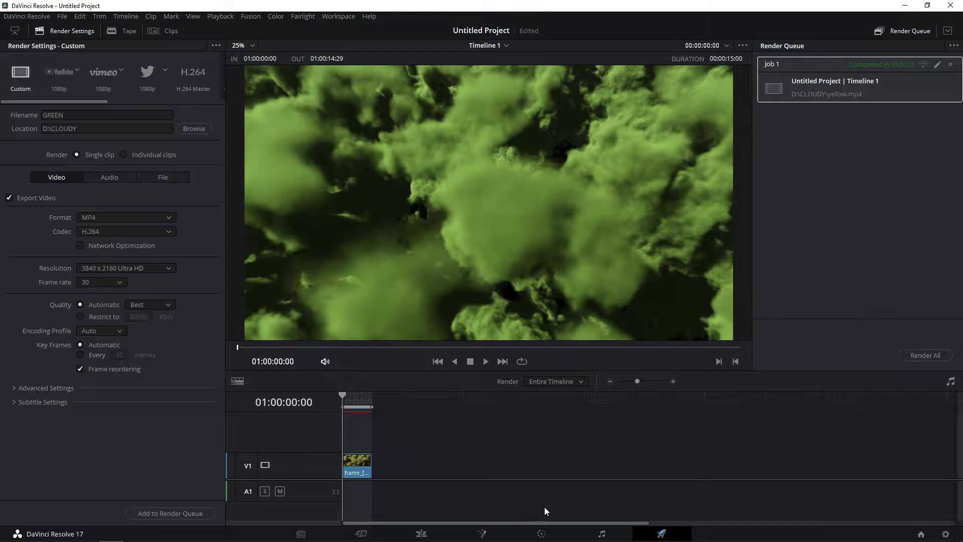
left_click(185, 515)
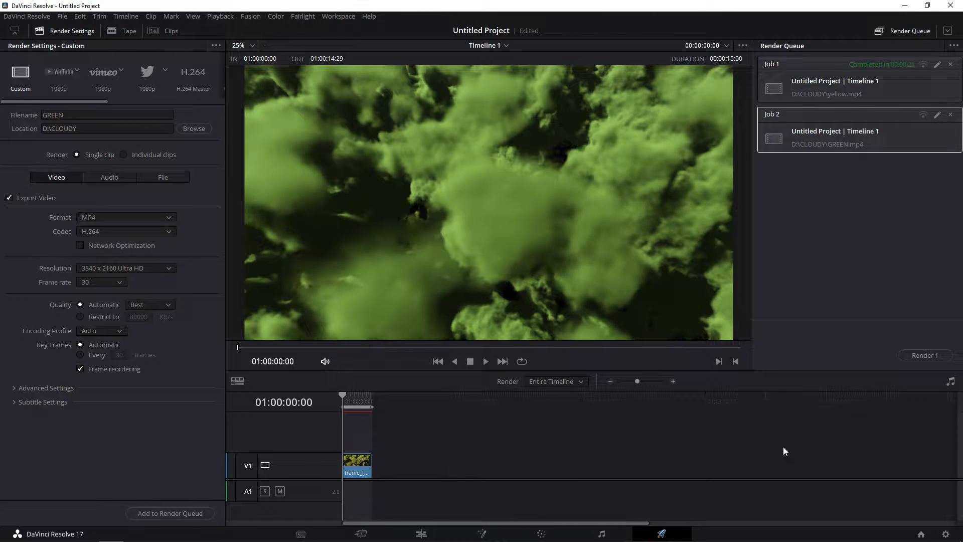
left_click(925, 355)
Recolour the clouds blue in the Color Corrector with hue about 0.42 and saturation about 0.84, and render this version as BLUE
left_click(482, 533)
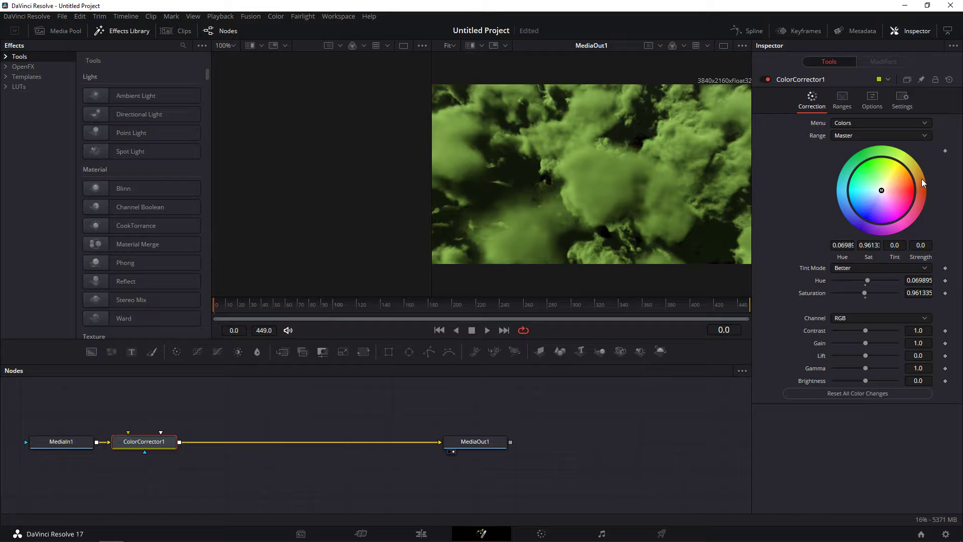
left_click_drag(922, 179, 866, 225)
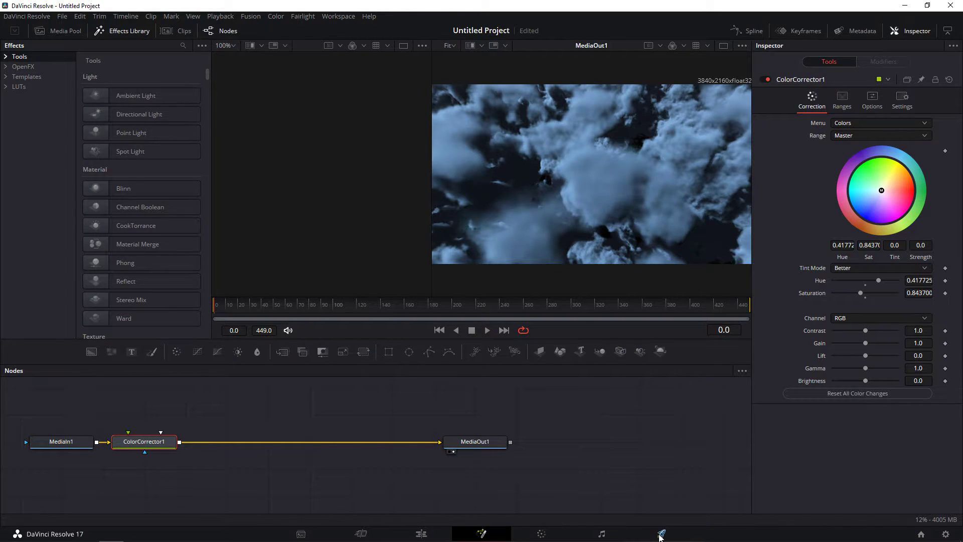
left_click(661, 533)
double_click(75, 116)
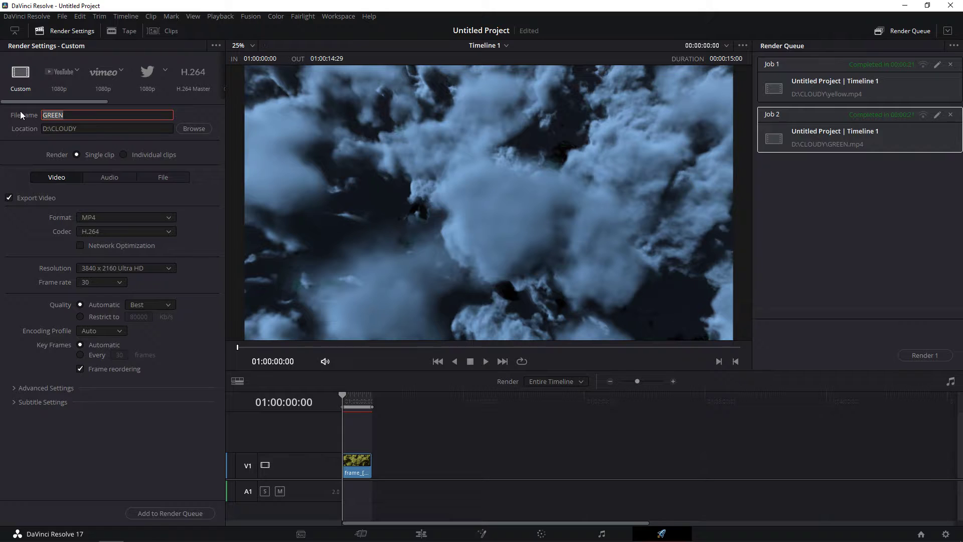
type("BLUE")
left_click(213, 157)
left_click(189, 512)
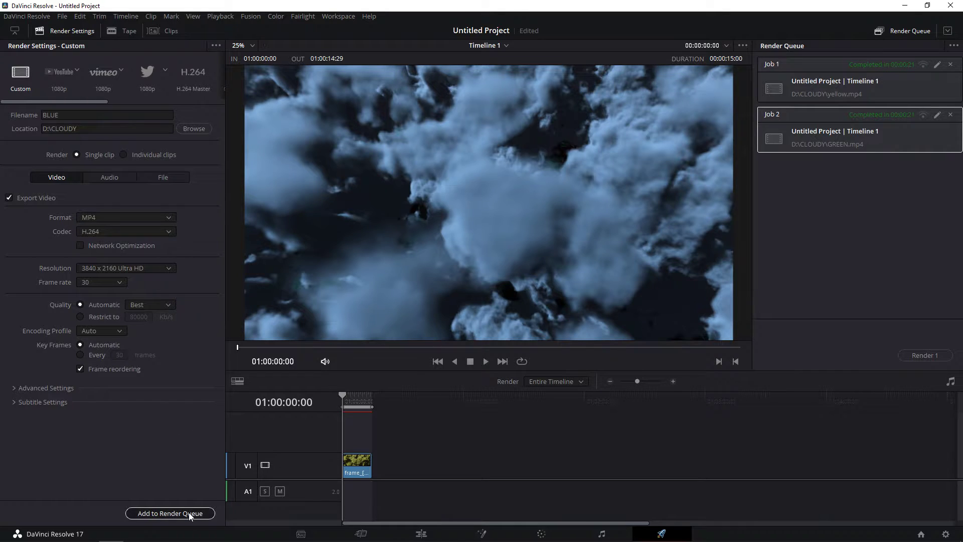
left_click(928, 356)
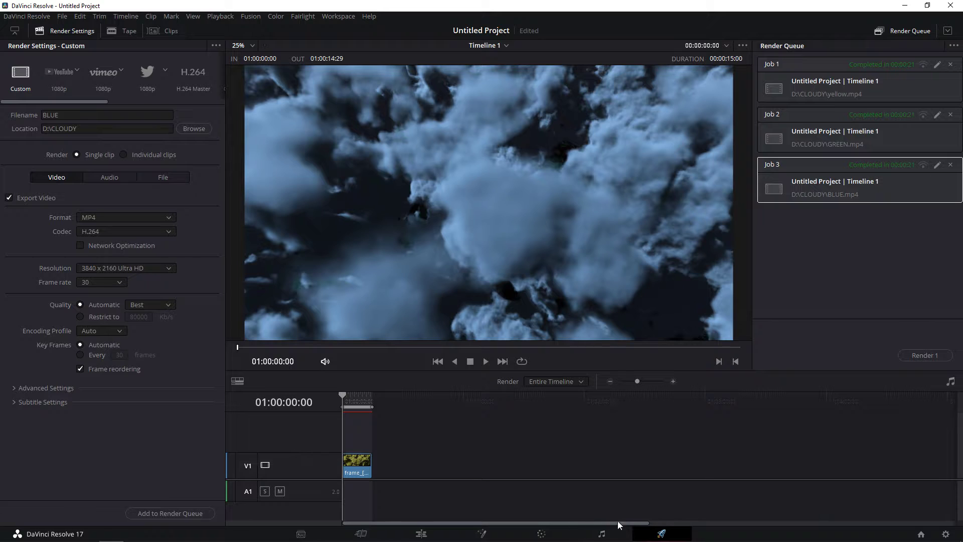
Recolour the clouds purple in the Color Corrector with hue about 0.63 and saturation about 0.85, and render this version as Purple
left_click(494, 533)
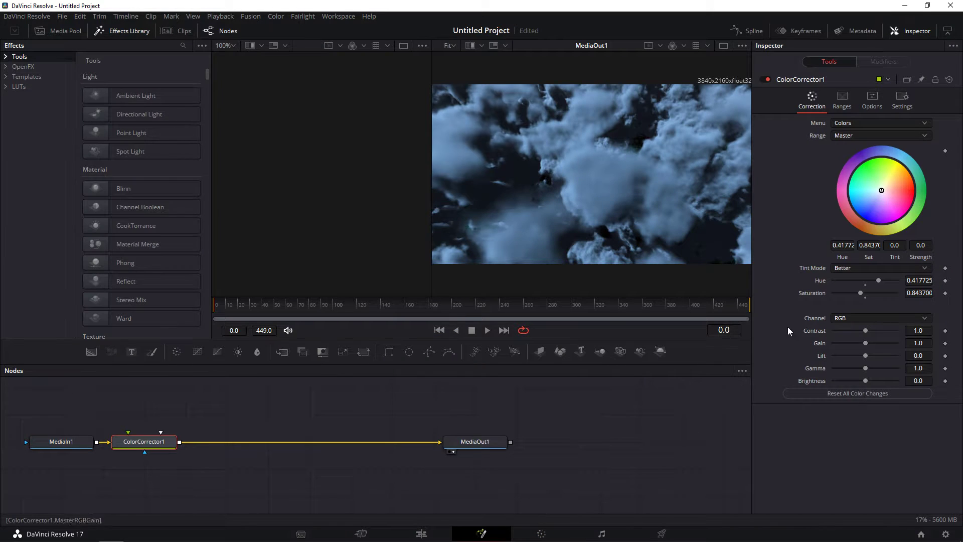
left_click_drag(922, 194, 888, 231)
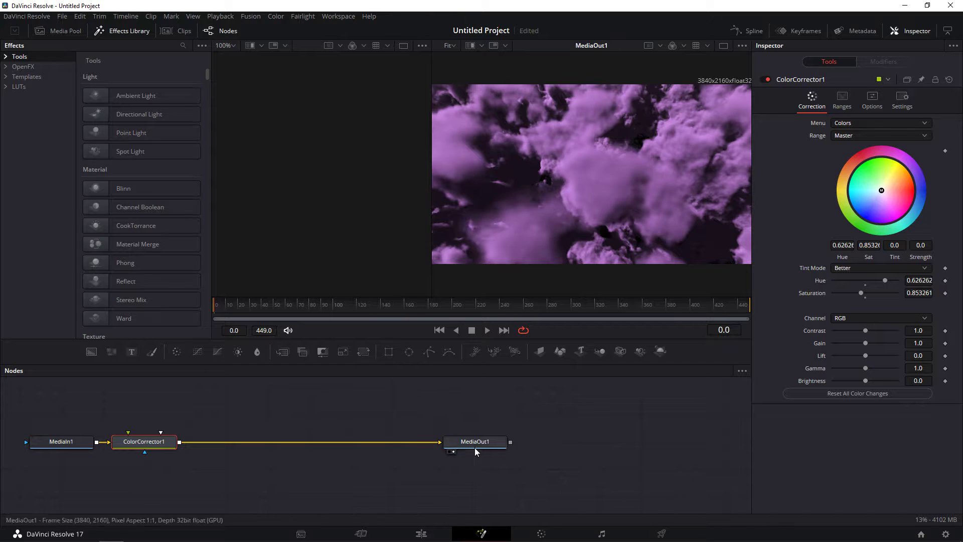
left_click(652, 534)
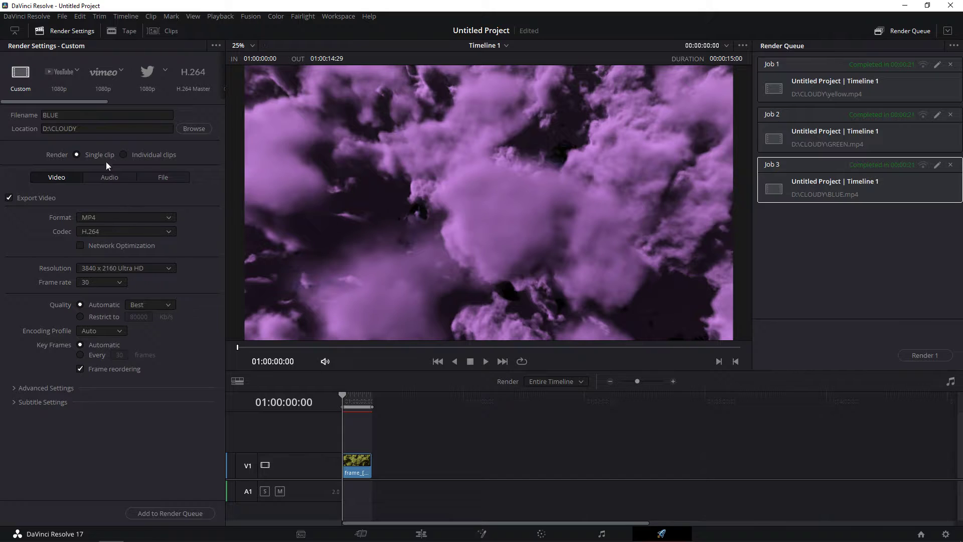
left_click_drag(85, 120, 51, 124)
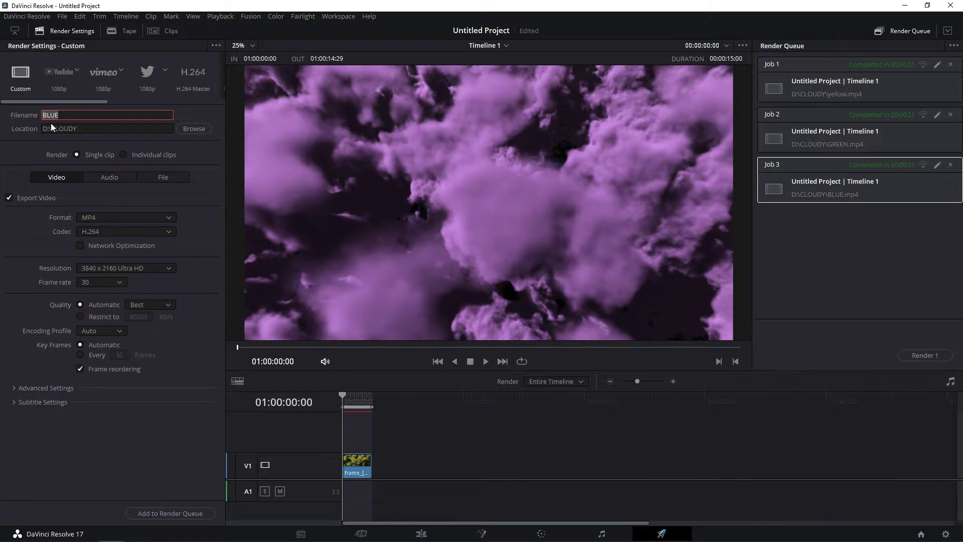
type("Purple")
left_click(182, 513)
left_click(916, 356)
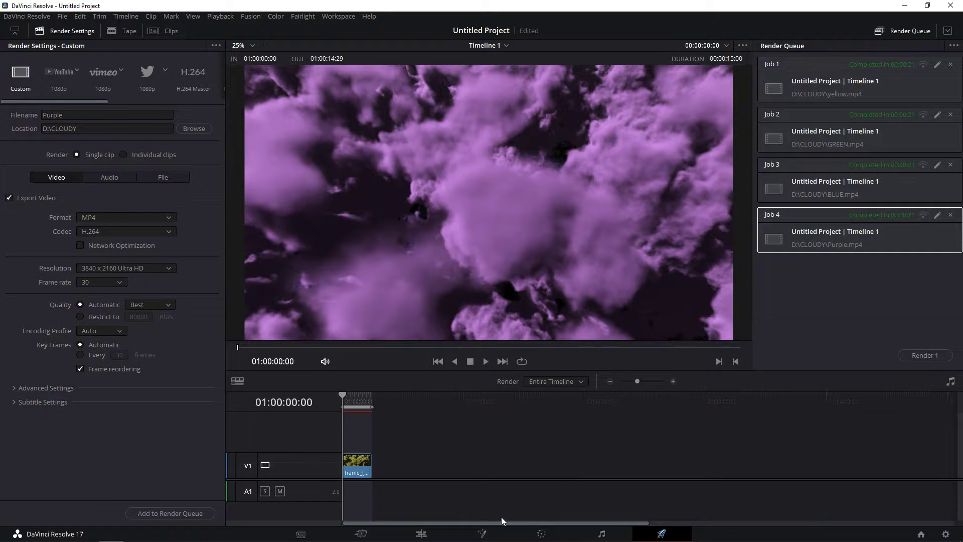
Shift the clouds to reddish brown in the Color Corrector with hue about 0.90 and saturation about 0.74, and render this version as RED
left_click(481, 533)
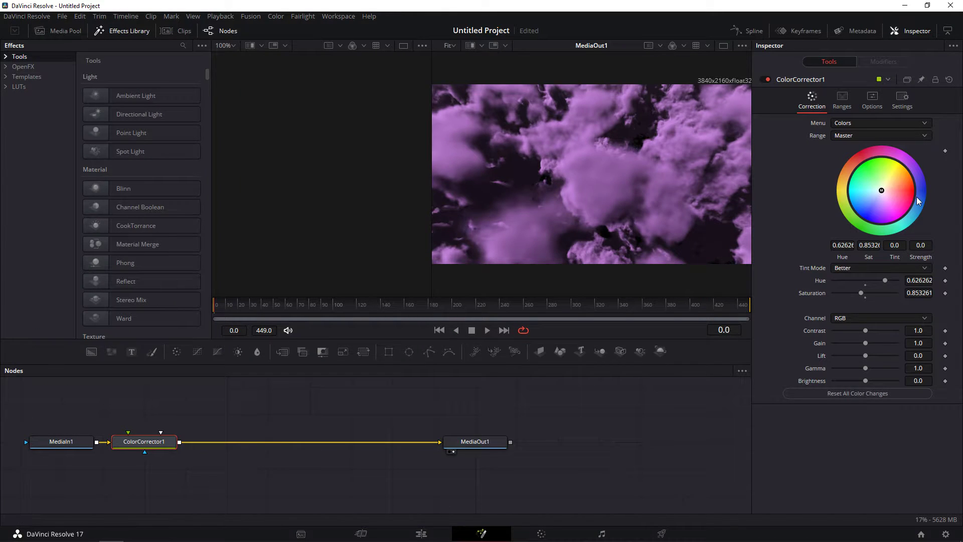
left_click_drag(919, 183, 882, 224)
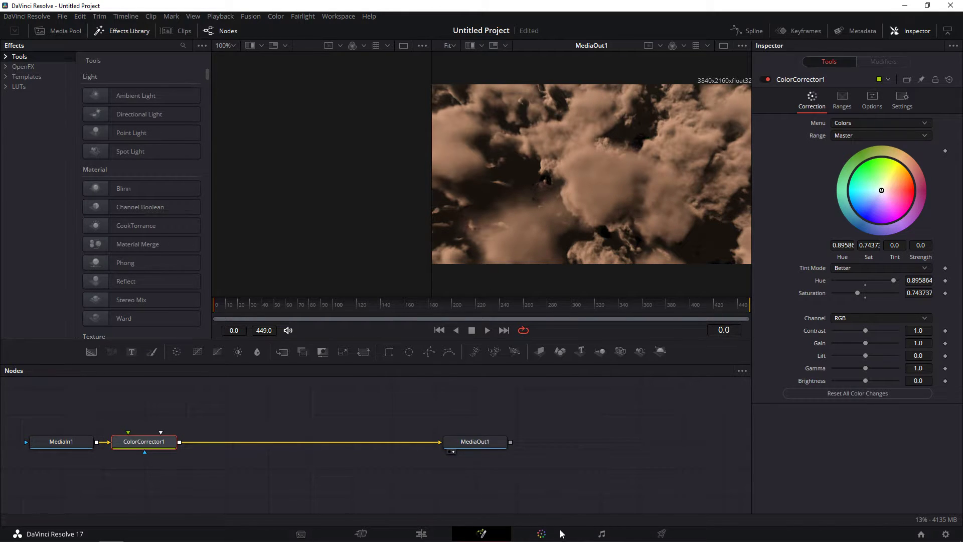
left_click(661, 533)
left_click_drag(68, 115, 3, 121)
type("RED")
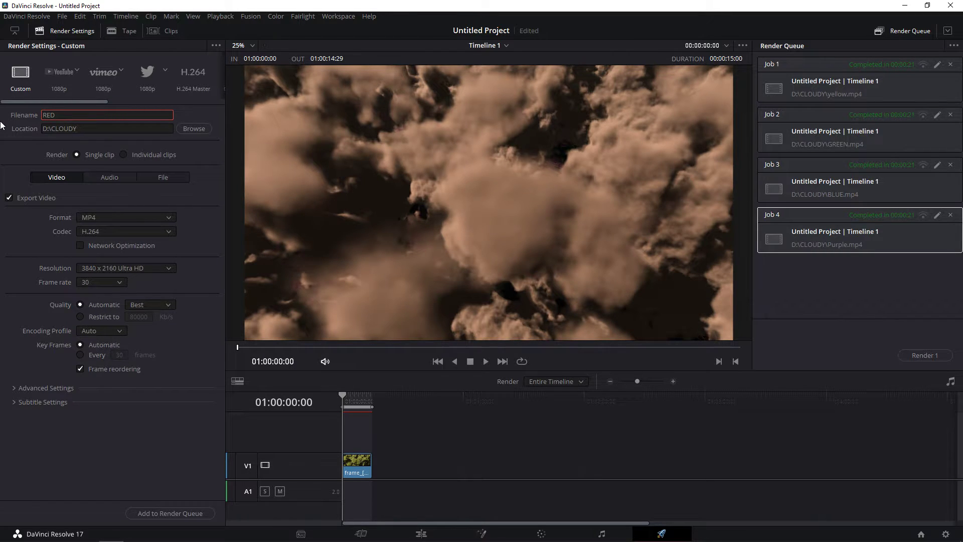
key("Return")
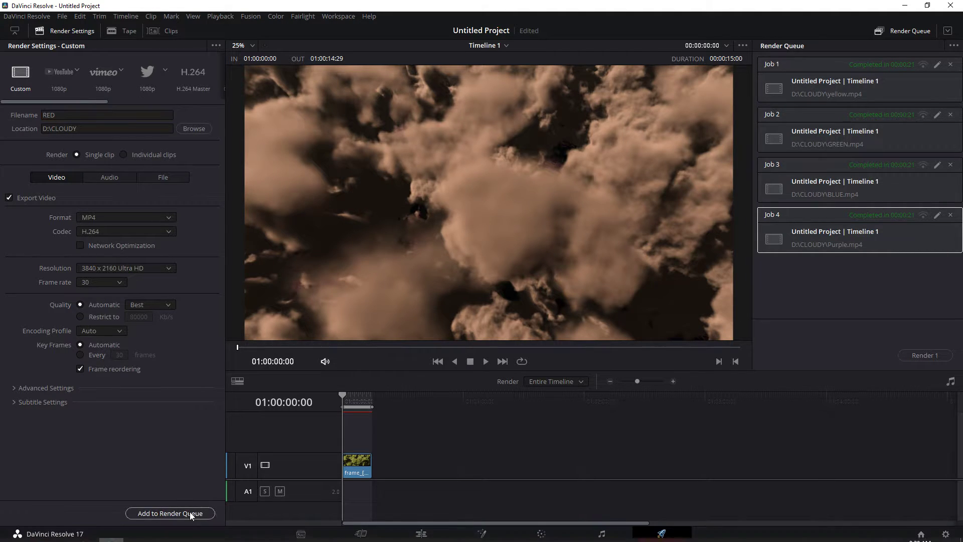
left_click(191, 513)
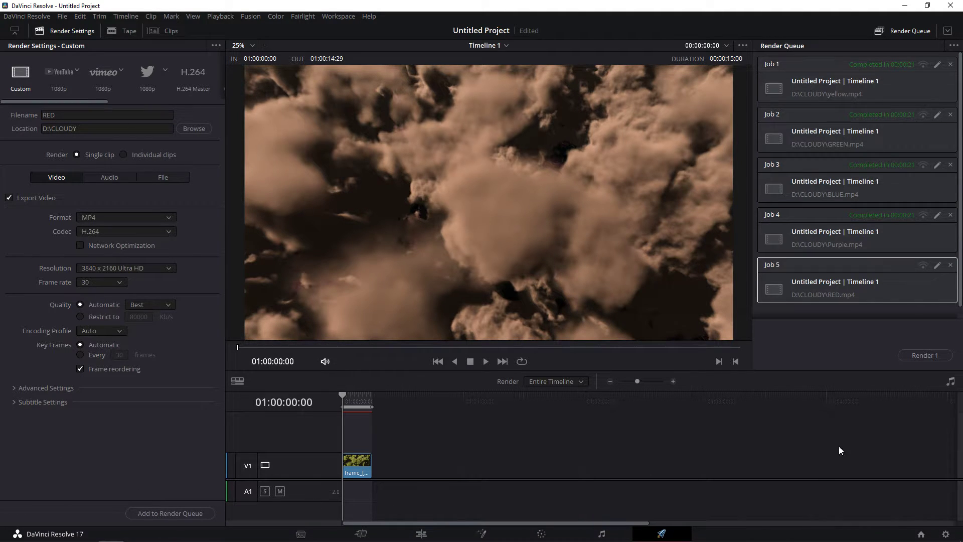
left_click(925, 355)
Import the CLOUDY folder with the rendered clips from the DATA (D:) drive into the Edit page's media pool
left_click(422, 533)
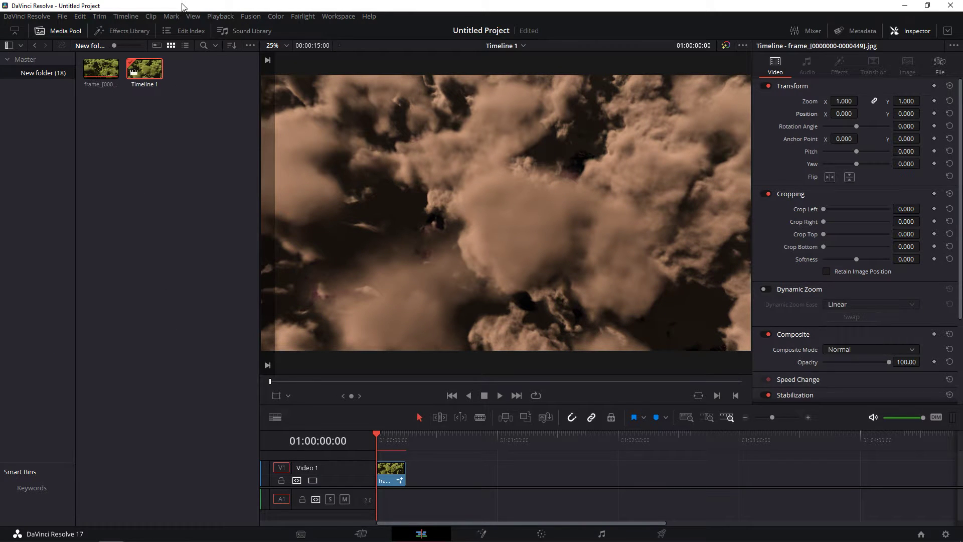
left_click_drag(190, 6, 412, 23)
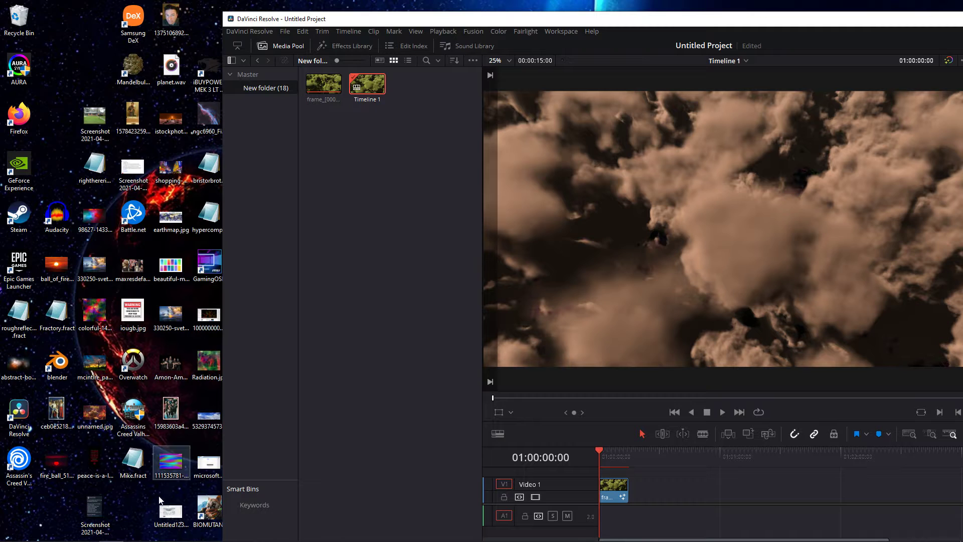
left_click(38, 532)
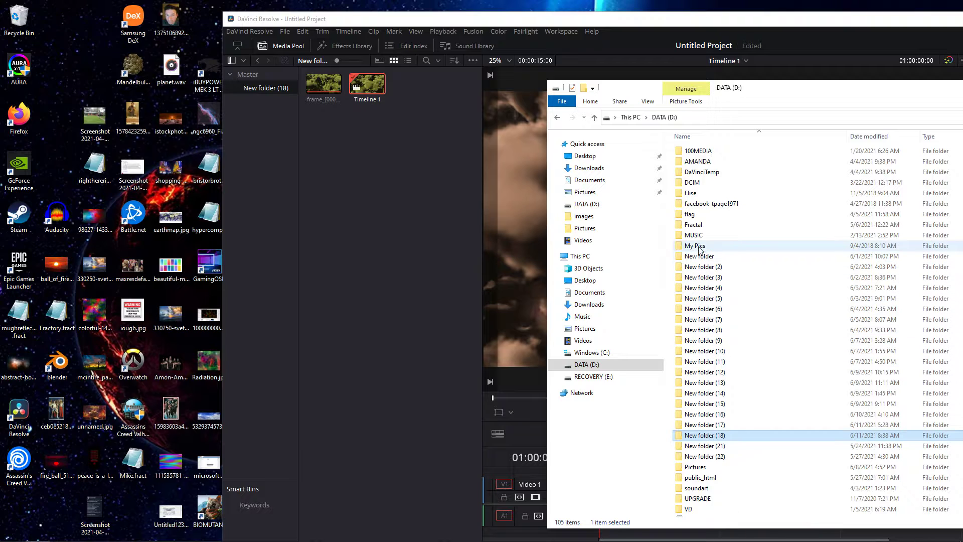
left_click(589, 205)
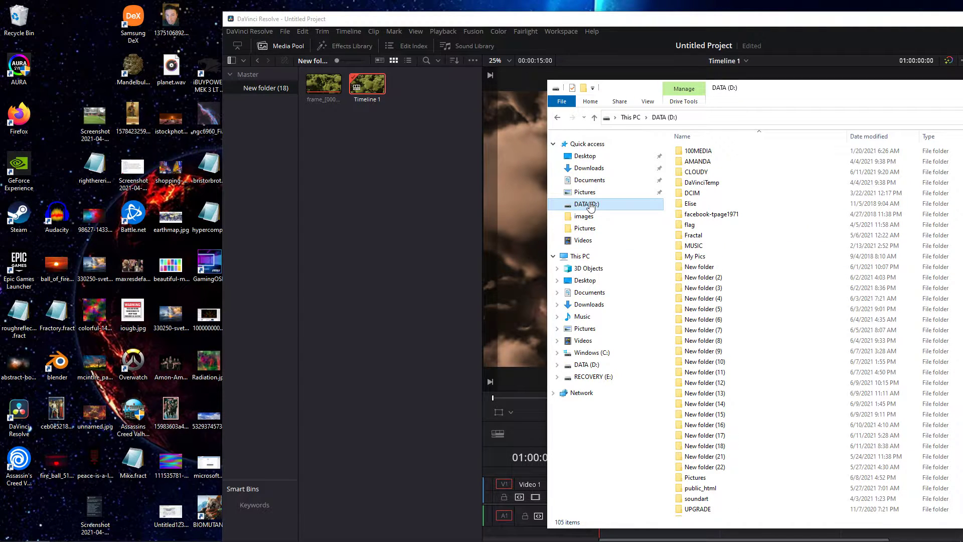
left_click(682, 173)
left_click_drag(682, 173, 264, 215)
left_click_drag(796, 21, 395, 74)
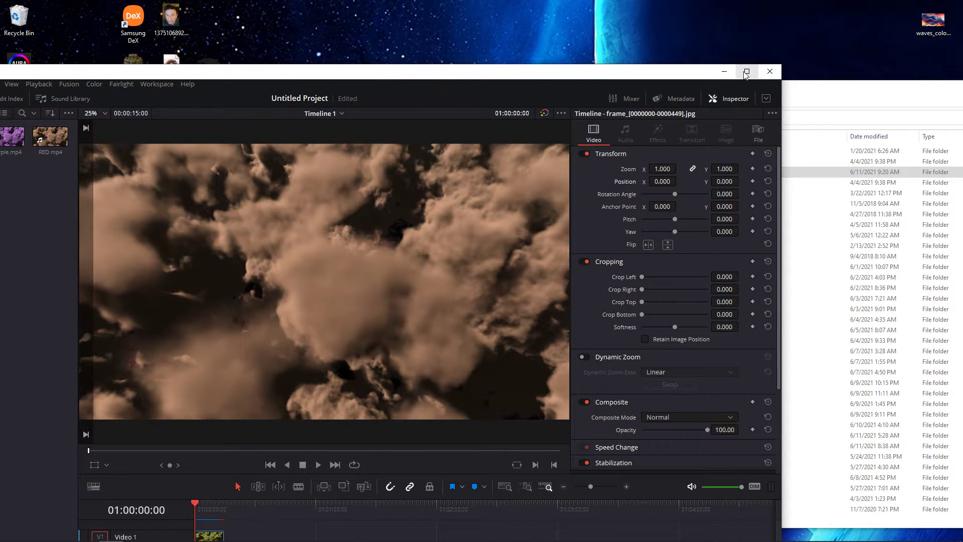
left_click(745, 72)
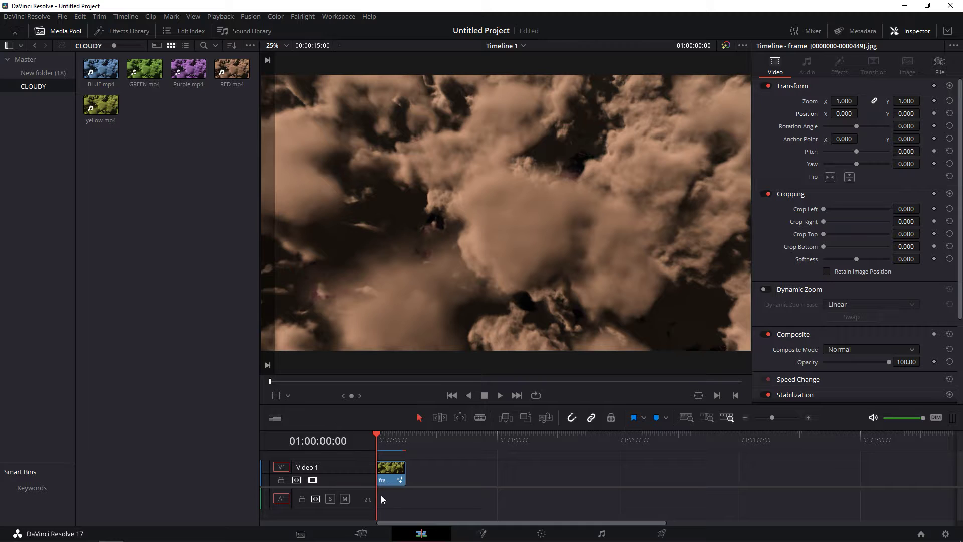
Place BLUE.mp4 on Video 2 at the timeline start, above the original frame sequence, and enlarge the timeline area
left_click_drag(346, 493, 346, 511)
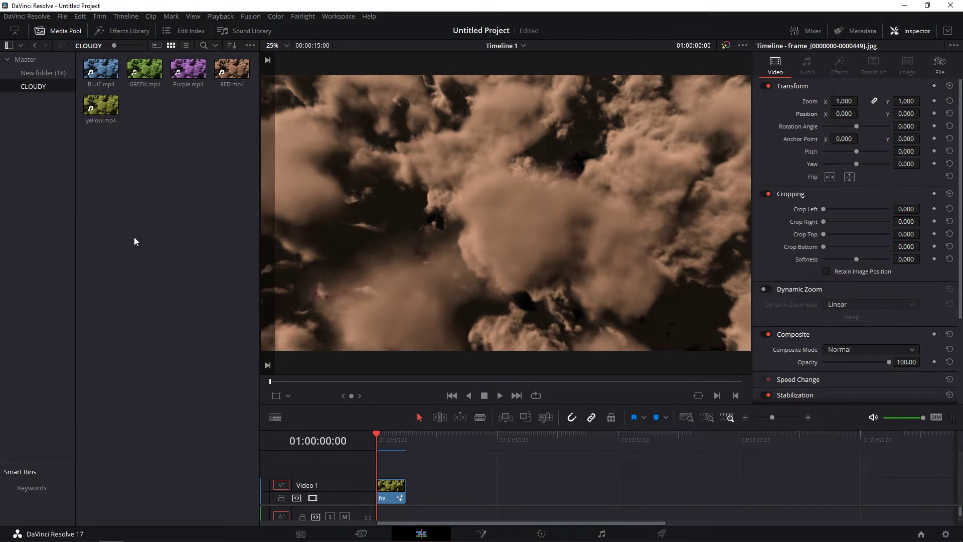
left_click_drag(101, 70, 408, 471)
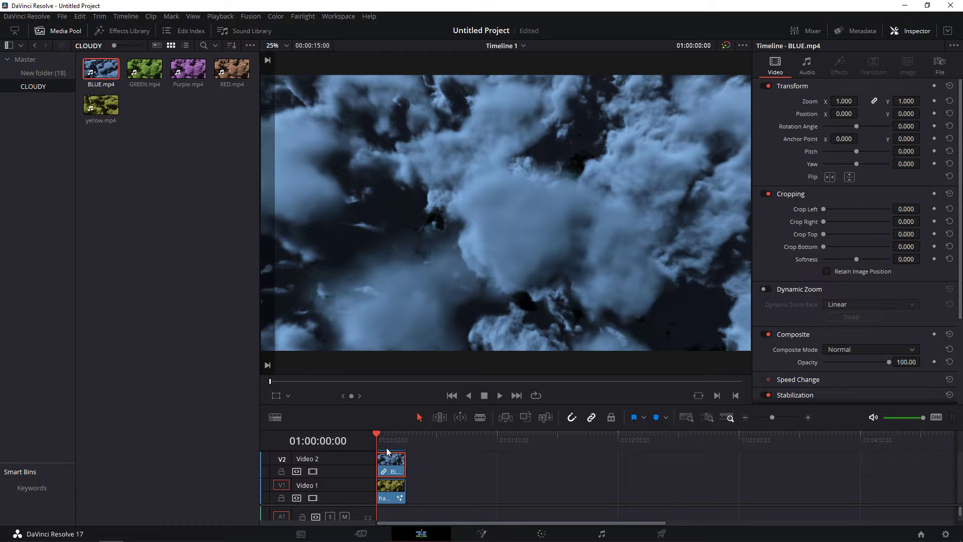
left_click_drag(481, 434, 500, 221)
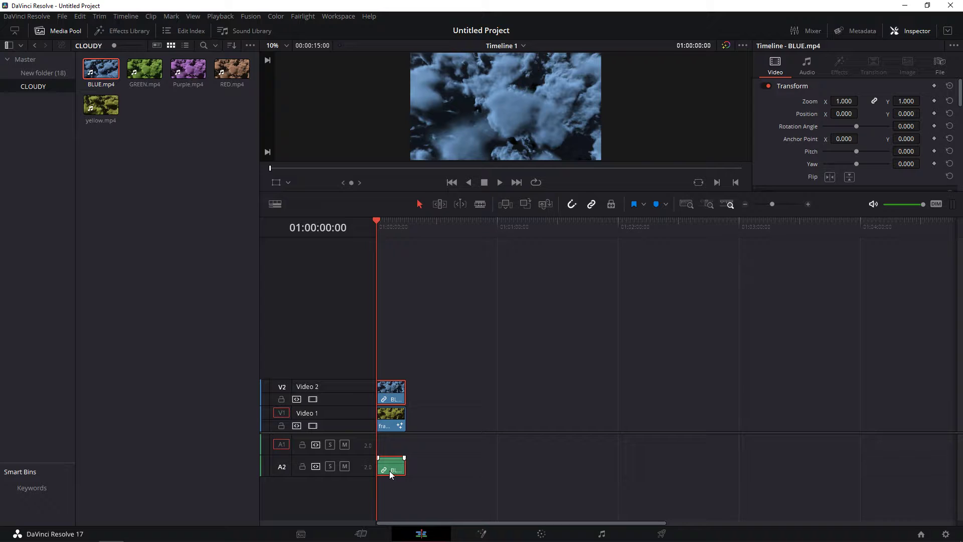
Unlink the audio of the BLUE.mp4 clip from its video and delete the audio part
right_click(392, 389)
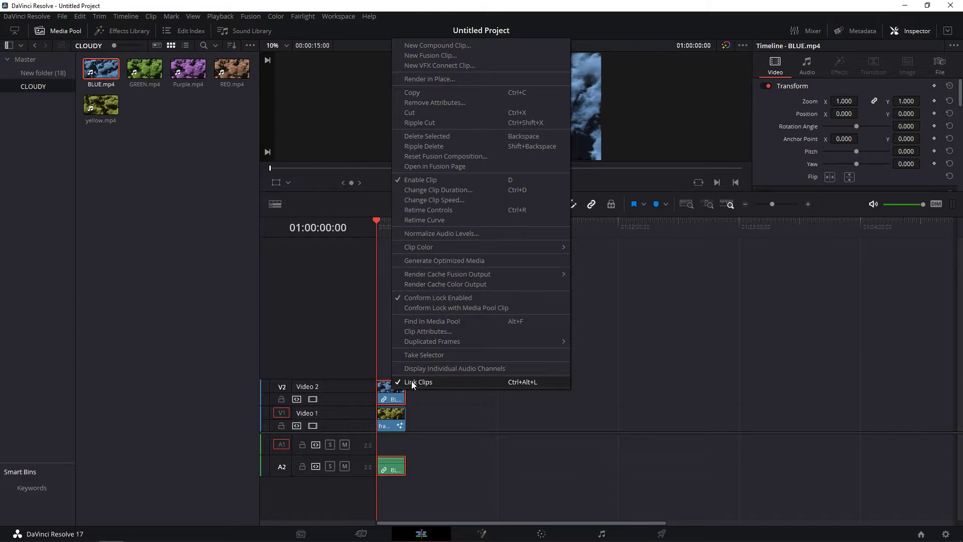
left_click(412, 382)
left_click(399, 471)
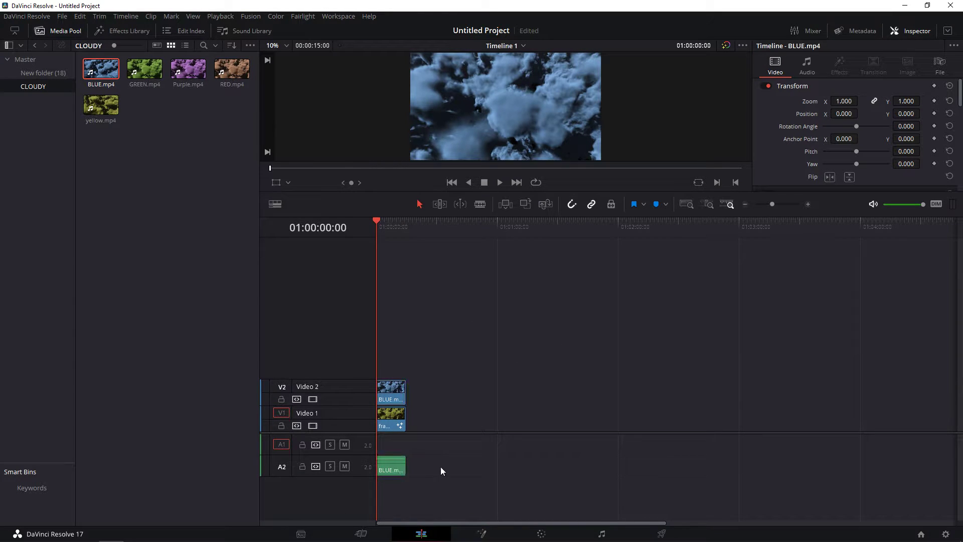
right_click(400, 471)
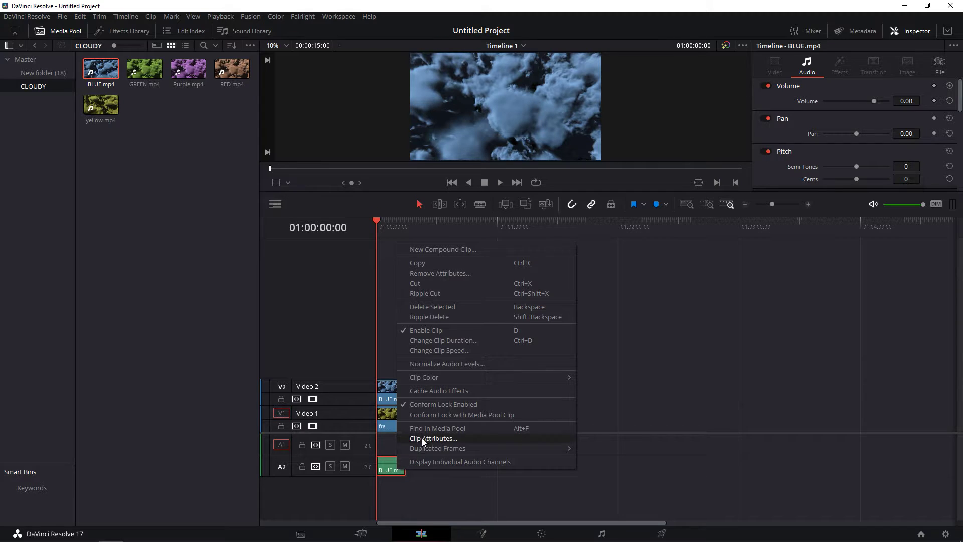
left_click(432, 308)
Stack GREEN.mp4 on Video 3 at the timeline start, then unlink and delete its audio
left_click(141, 71)
left_click_drag(142, 71, 394, 376)
left_click(394, 374)
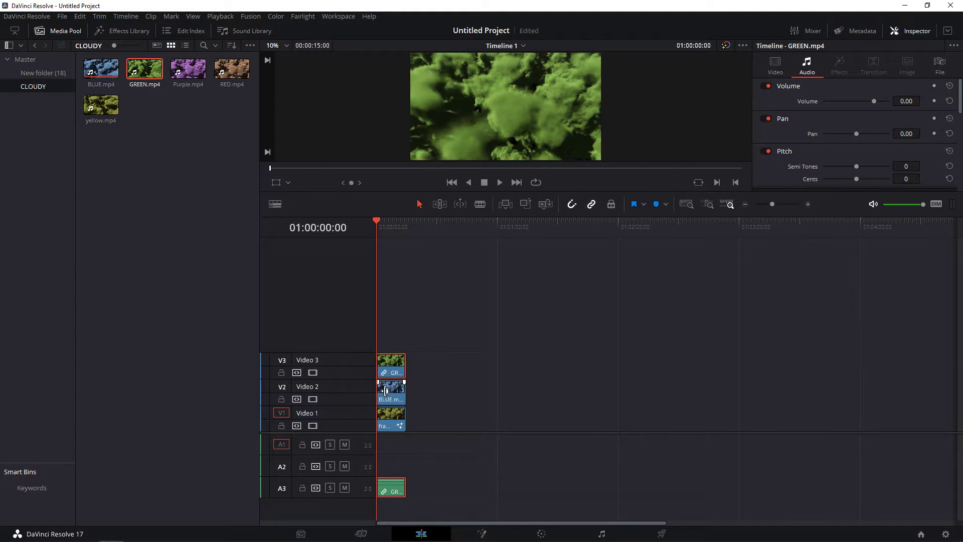
right_click(400, 491)
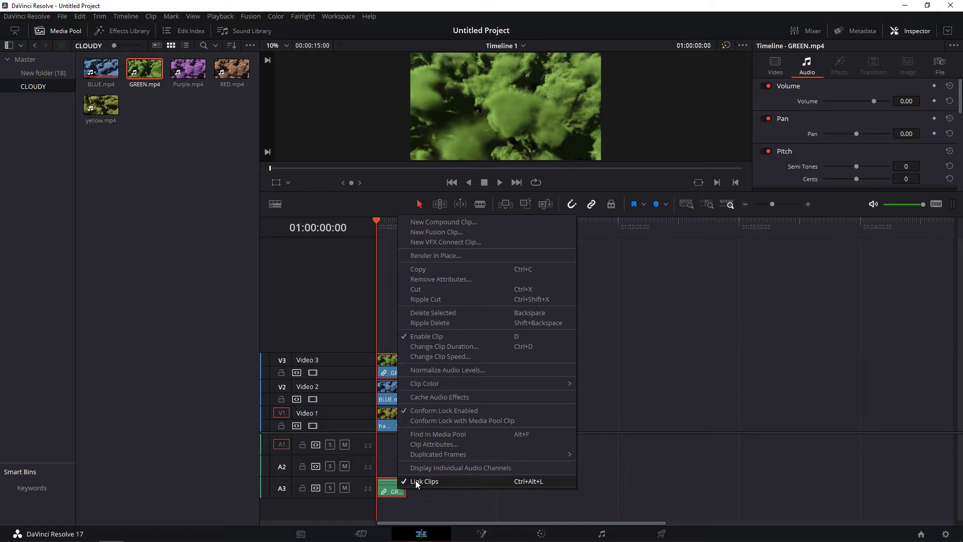
left_click(425, 481)
left_click(399, 490)
right_click(399, 490)
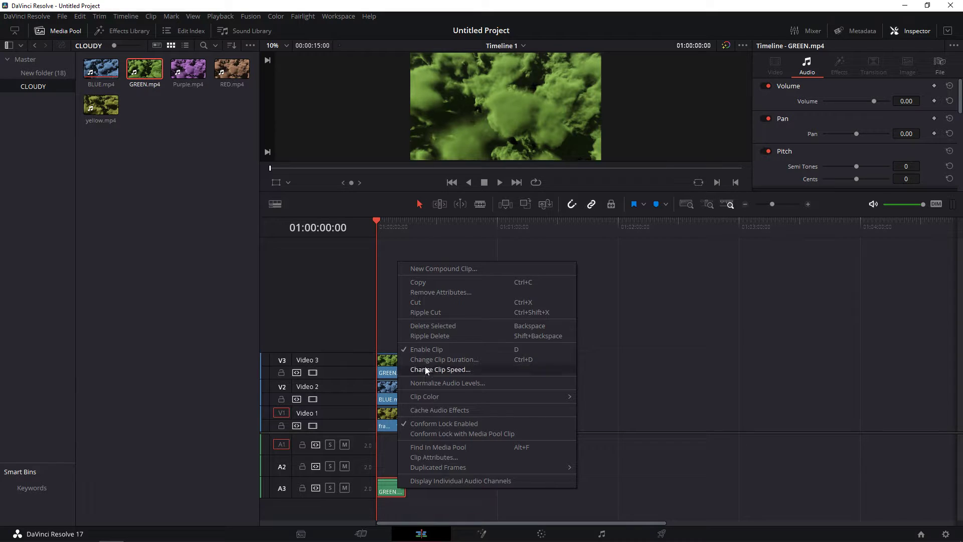
left_click(435, 325)
Stack Purple.mp4 on Video 4 at the timeline start, then unlink and delete its audio
left_click_drag(188, 69, 397, 335)
left_click(402, 338)
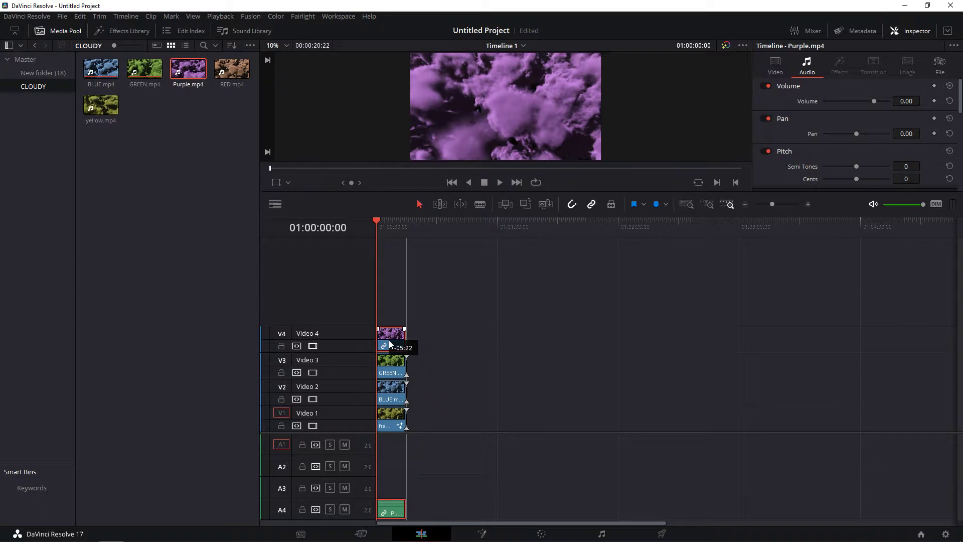
right_click(391, 344)
left_click(417, 344)
left_click(441, 499)
left_click(396, 510)
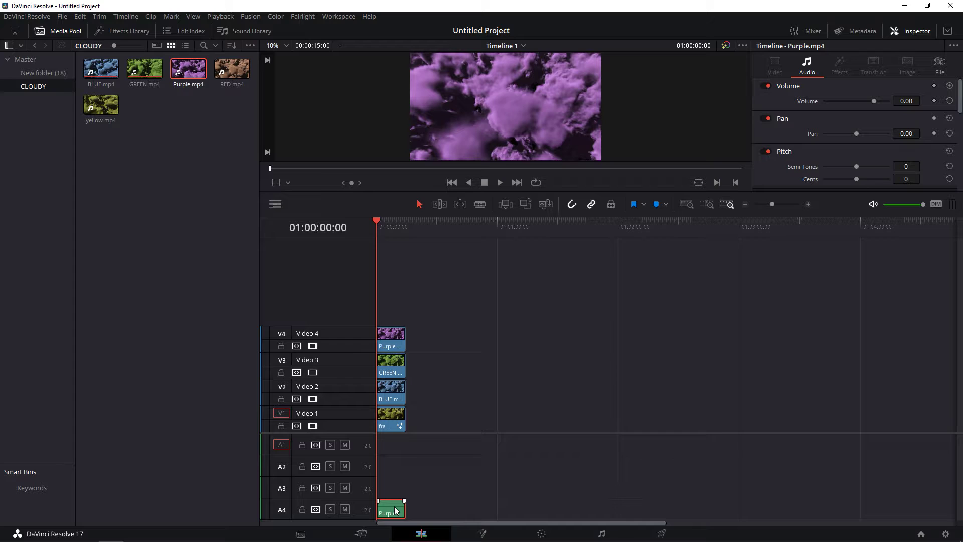
right_click(395, 511)
left_click(417, 341)
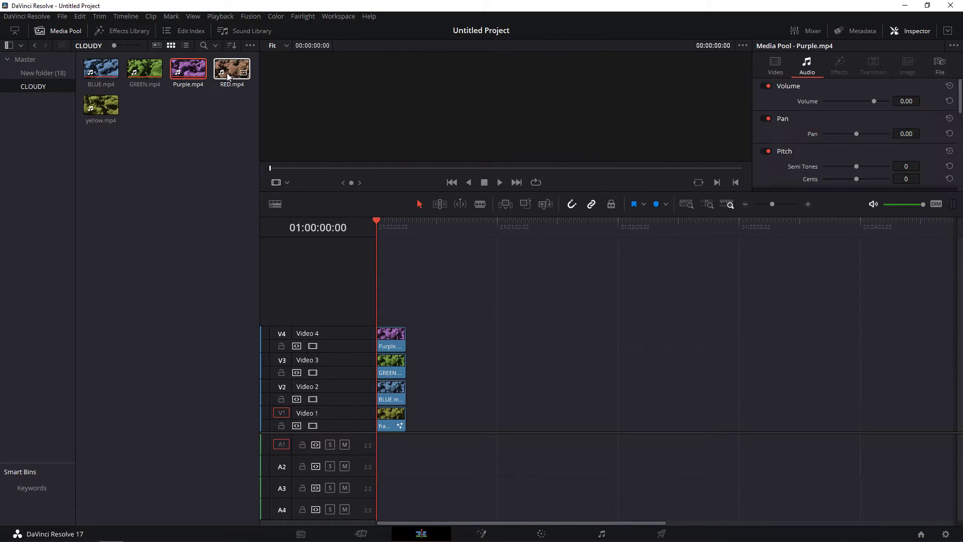
Stack RED.mp4 on Video 5 at the timeline start and give the video tracks more room than the audio tracks
left_click_drag(231, 70, 392, 321)
left_click(408, 321)
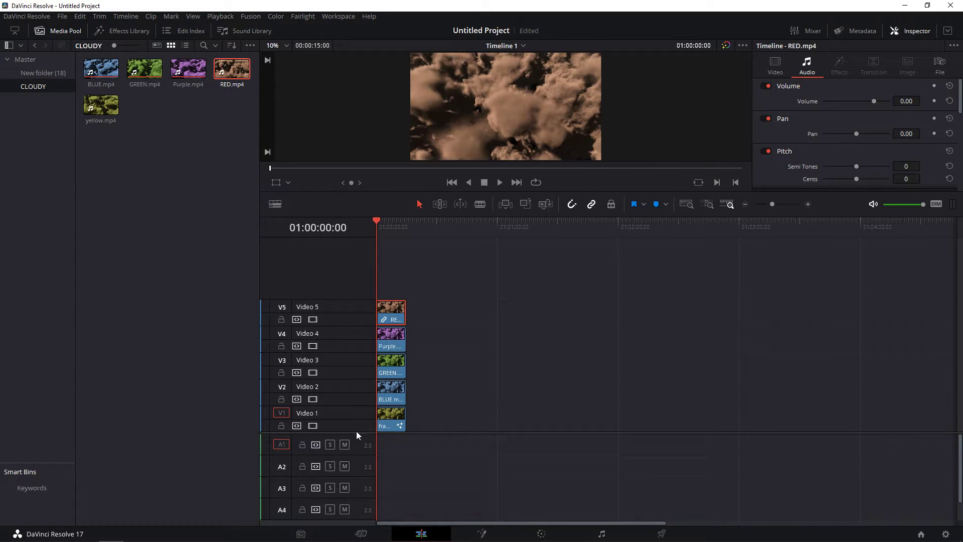
left_click_drag(360, 439, 362, 511)
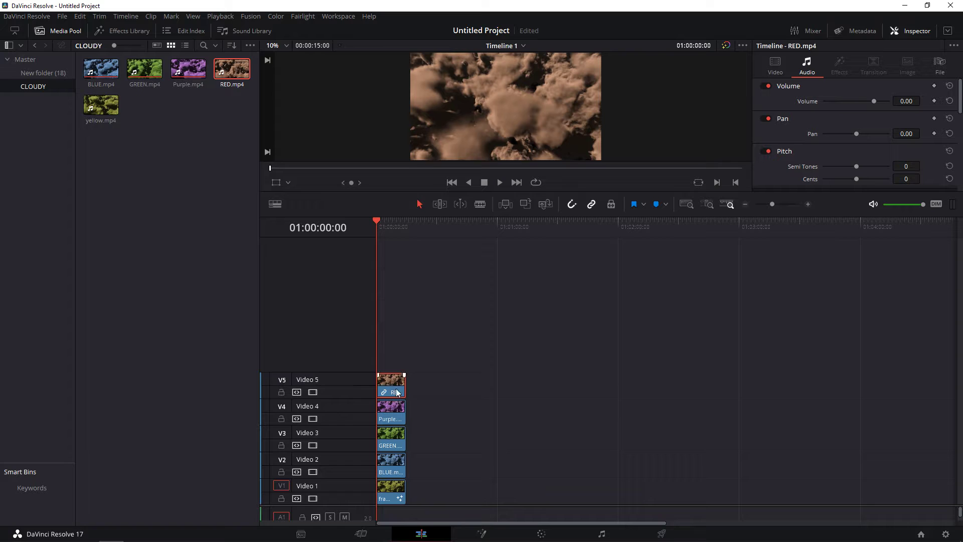
left_click(222, 292)
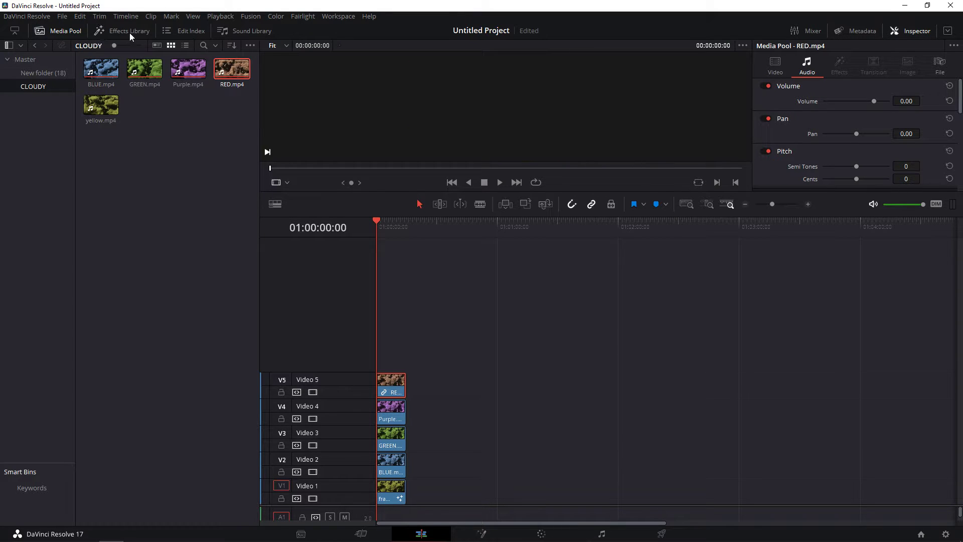
Apply the Open FX effect Video Collage to all five stacked clips on Video 1 to Video 5
left_click(70, 31)
left_click(135, 32)
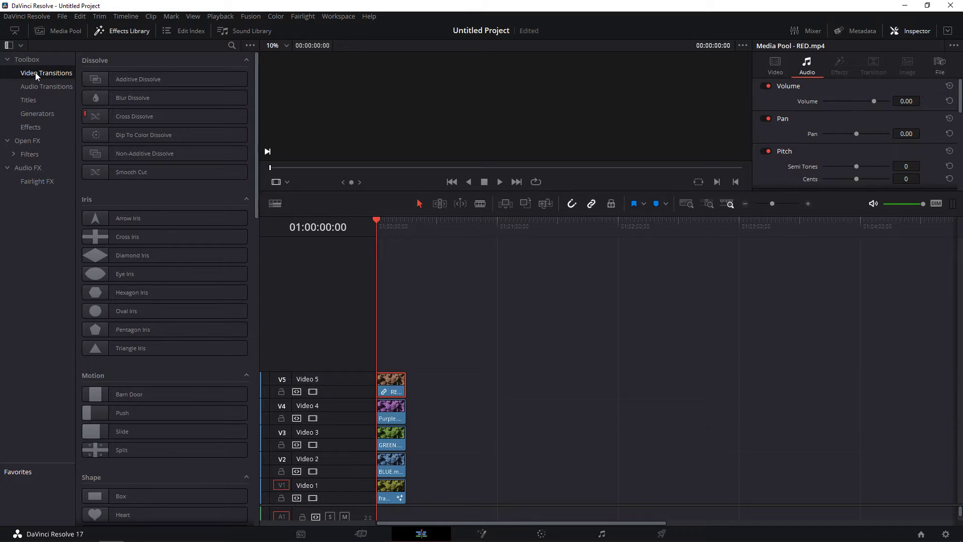
left_click(35, 142)
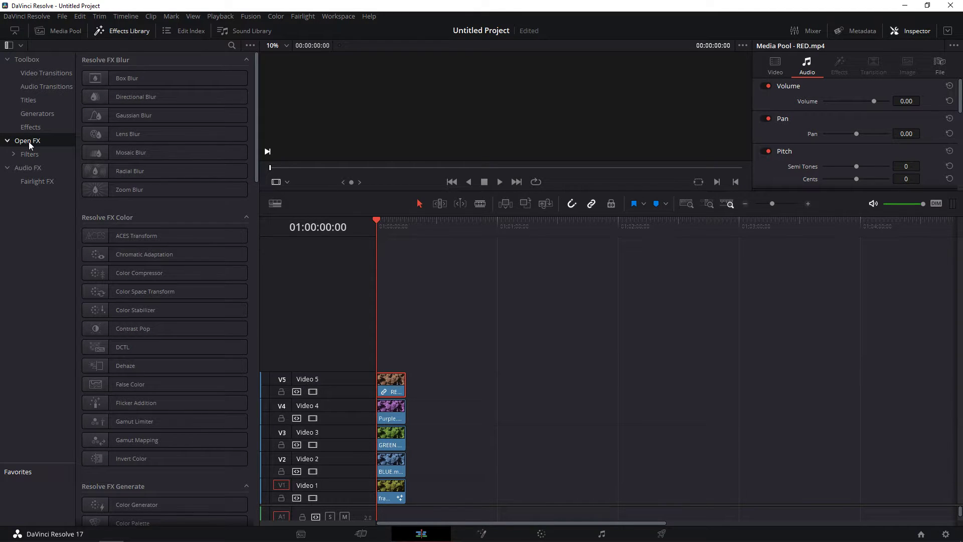
scroll(97, 163, "down", 4)
scroll(98, 159, "down", 10)
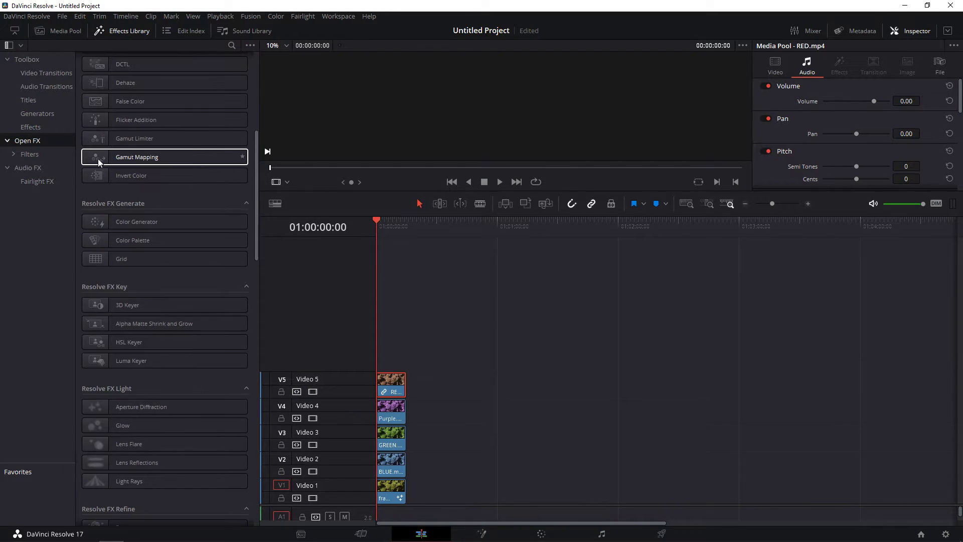
scroll(99, 160, "down", 2)
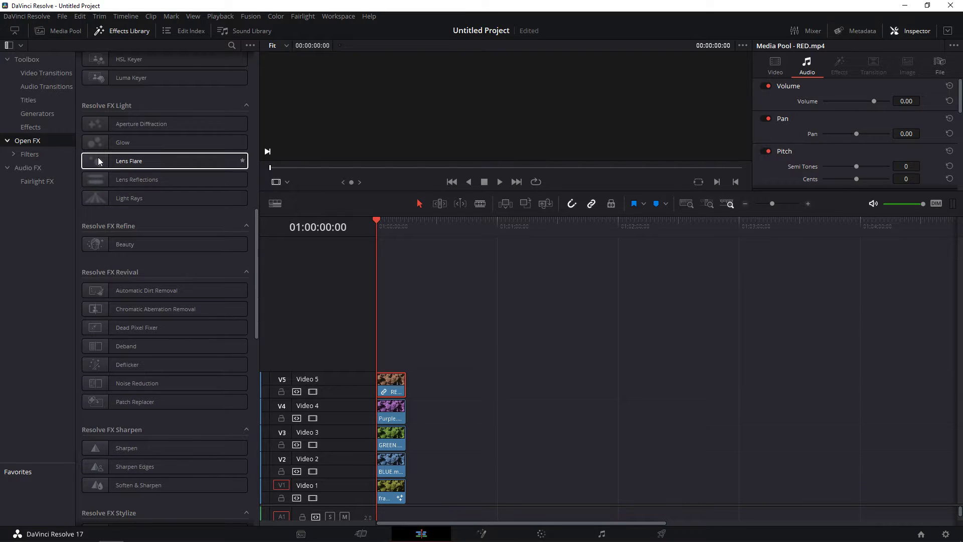
scroll(98, 158, "down", 8)
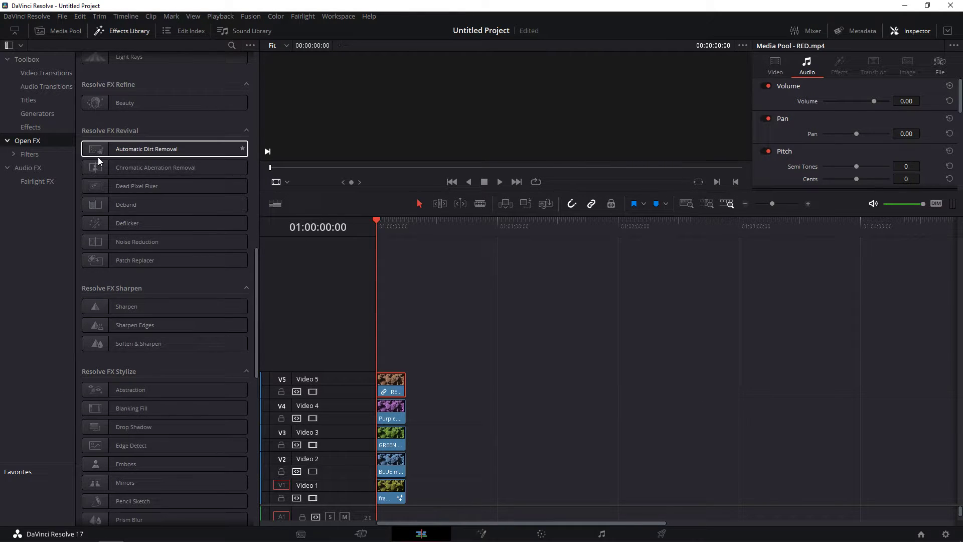
scroll(99, 159, "down", 2)
scroll(98, 153, "down", 6)
scroll(98, 152, "down", 3)
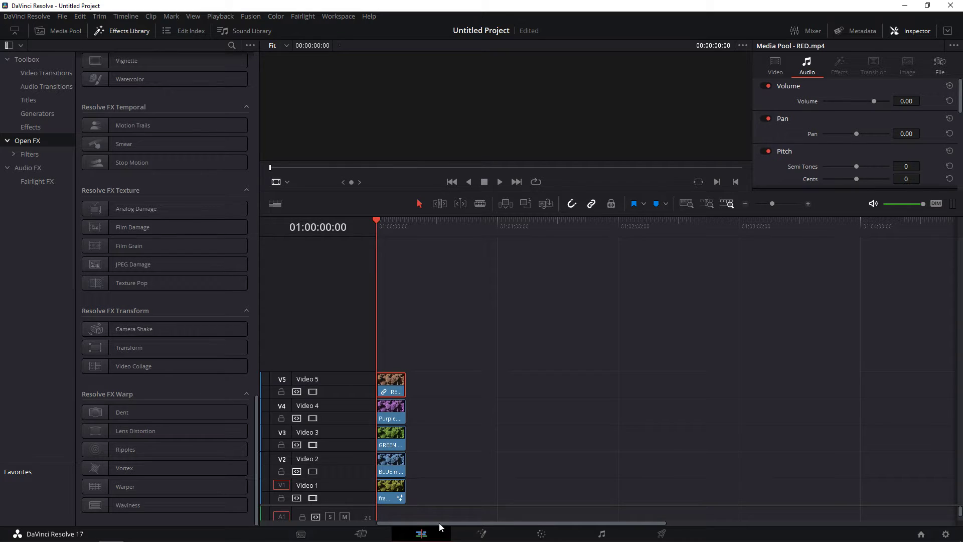
left_click(390, 494)
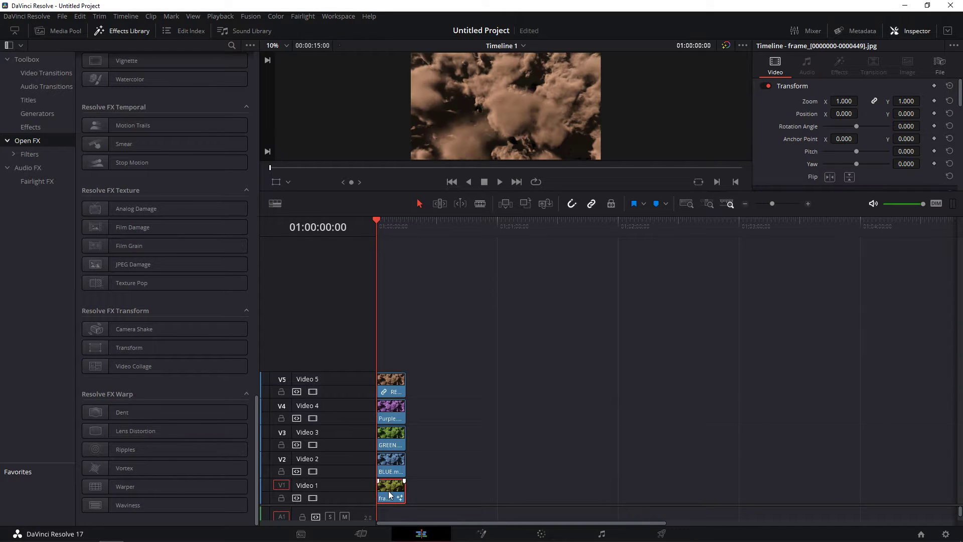
left_click(395, 393, "shift")
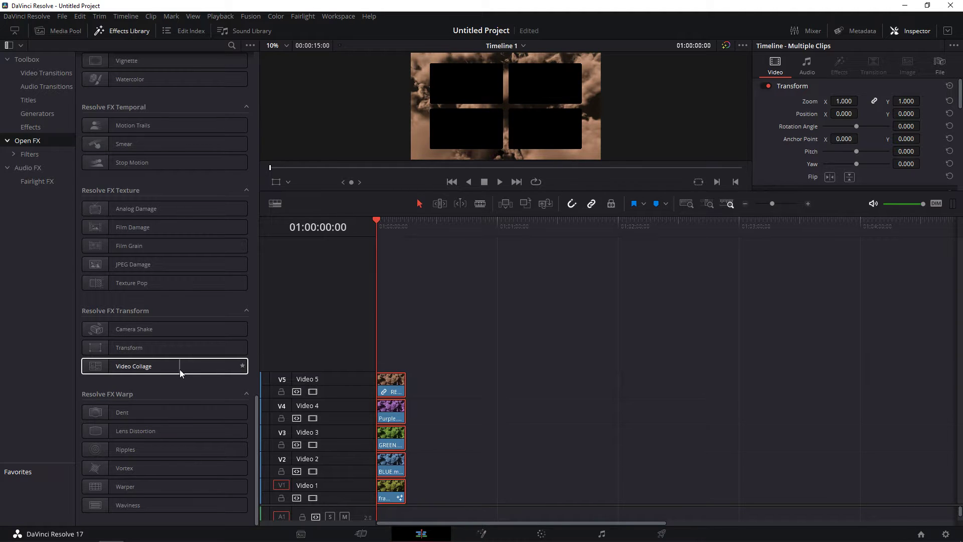
left_click_drag(180, 369, 431, 397)
left_click_drag(486, 416, 392, 495)
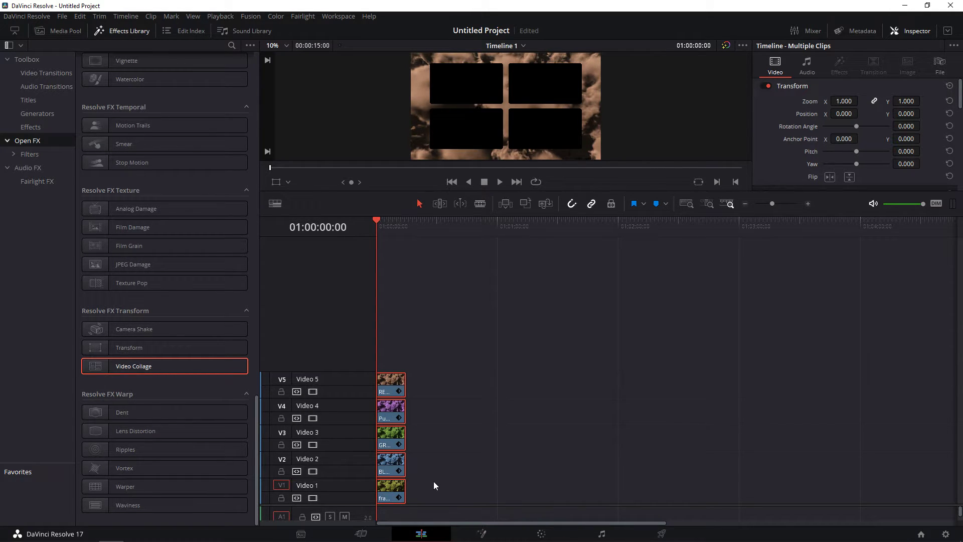
Set the Video Collage workflow of the frame sequence clip on Video 1 to Create Tile and show its tile settings
left_click_drag(772, 202, 780, 204)
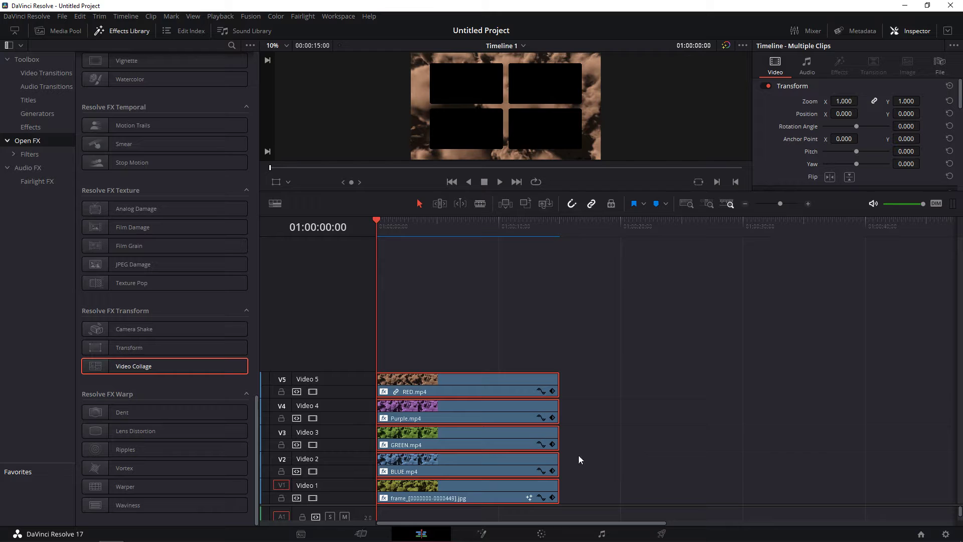
left_click(616, 467)
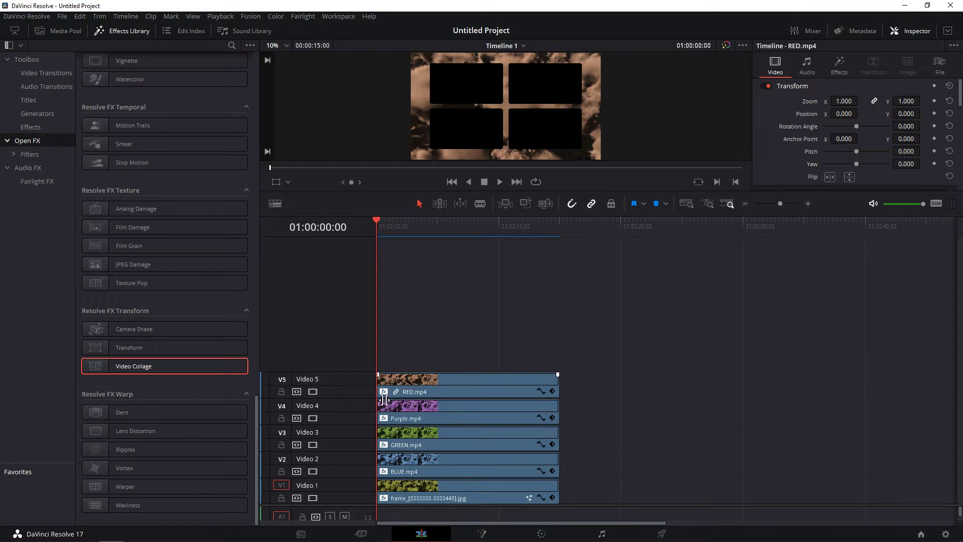
left_click(384, 500)
left_click(848, 73)
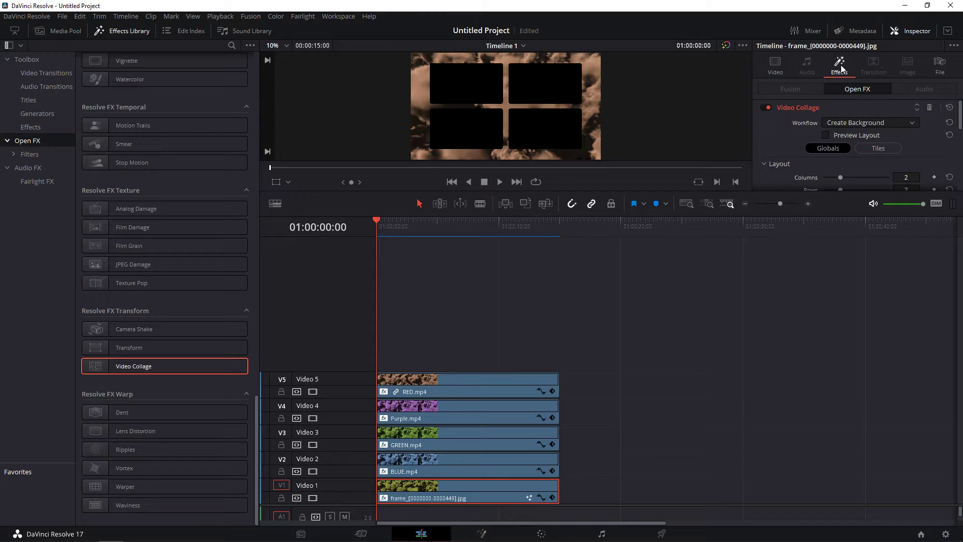
left_click_drag(685, 191, 712, 315)
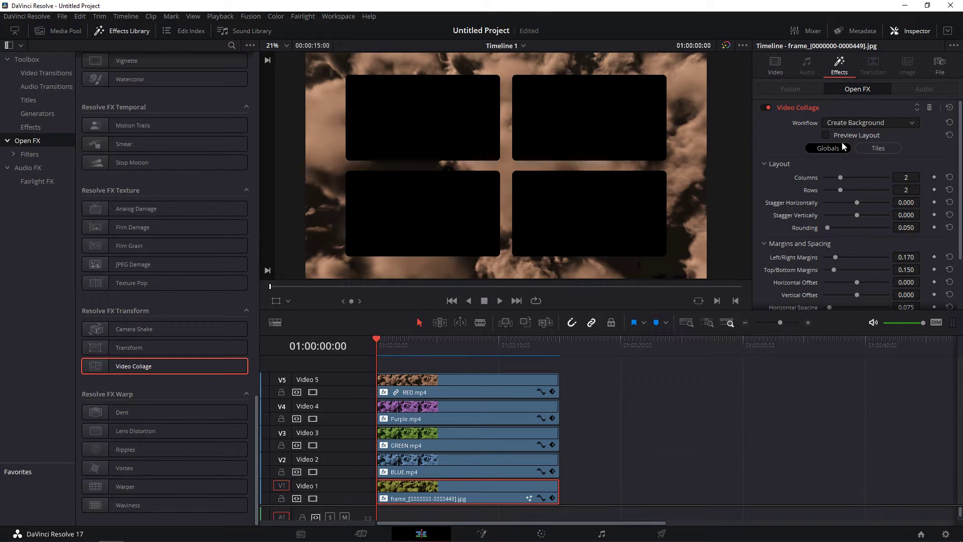
left_click(856, 124)
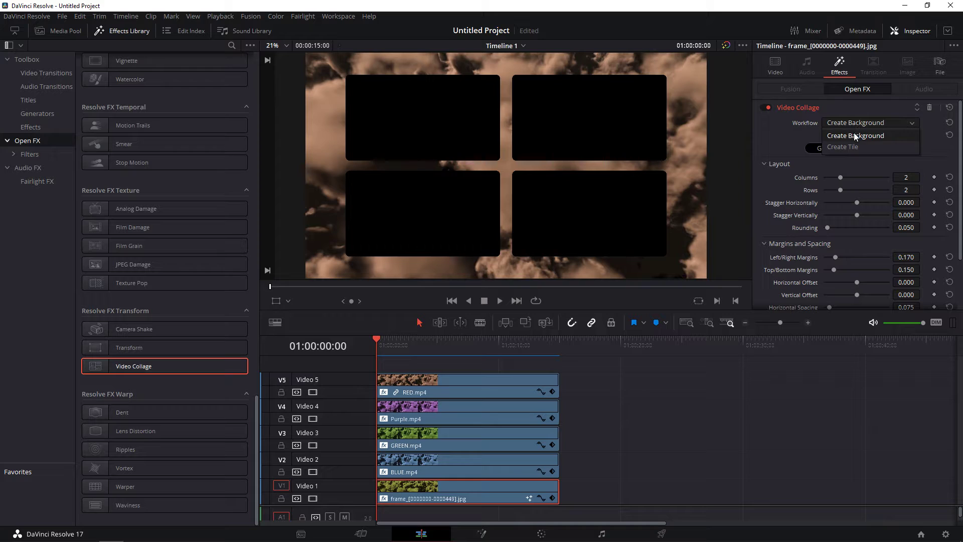
left_click(849, 148)
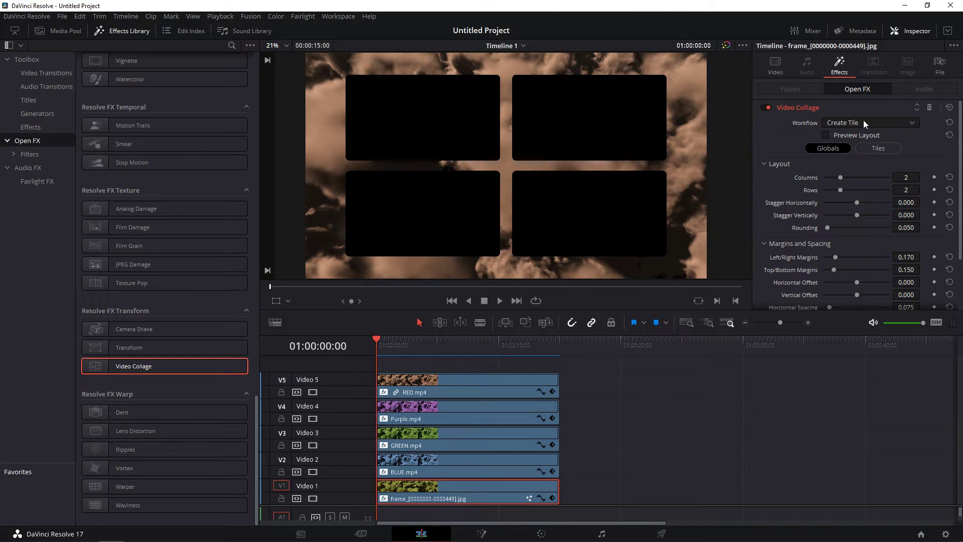
left_click(869, 149)
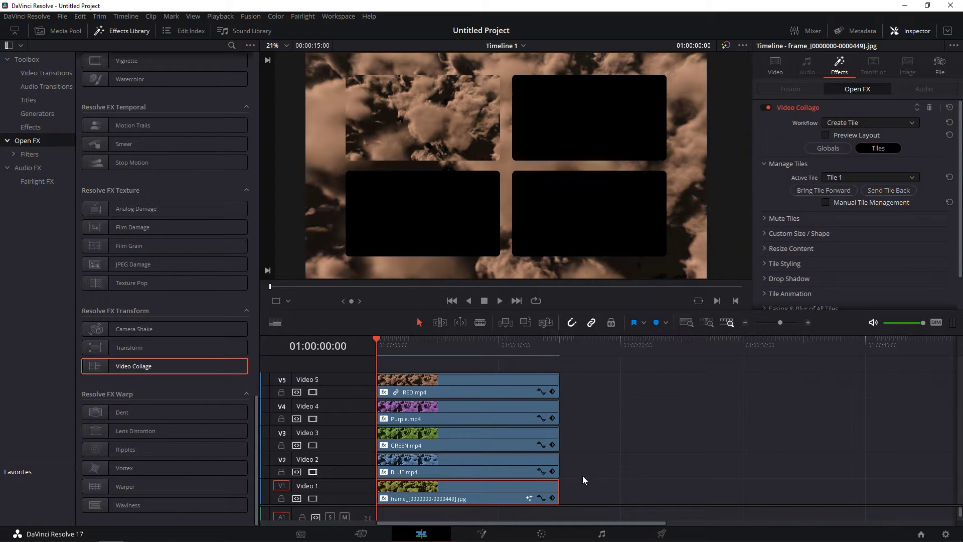
Set the active tile of BLUE.mp4's Video Collage effect on Video 2 to Tile 2
left_click(462, 467)
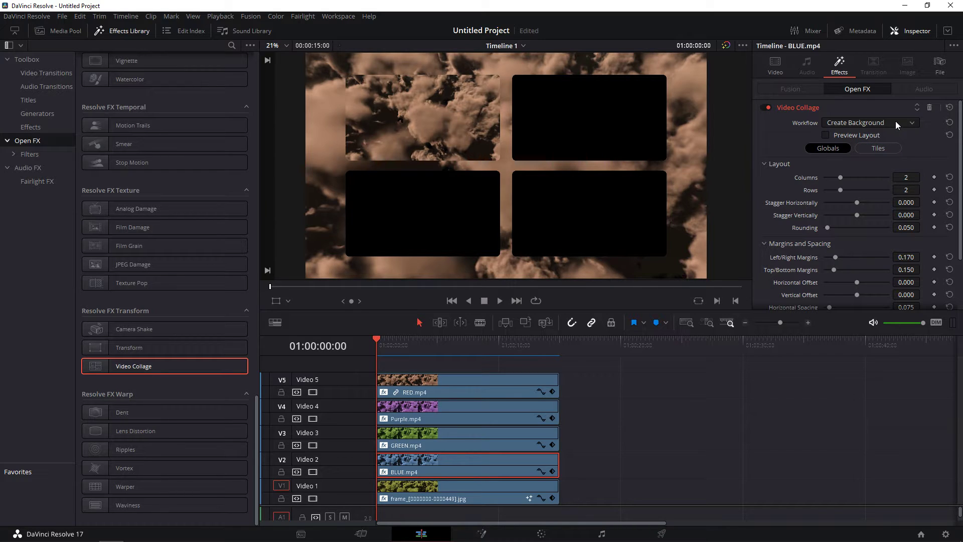
left_click(882, 149)
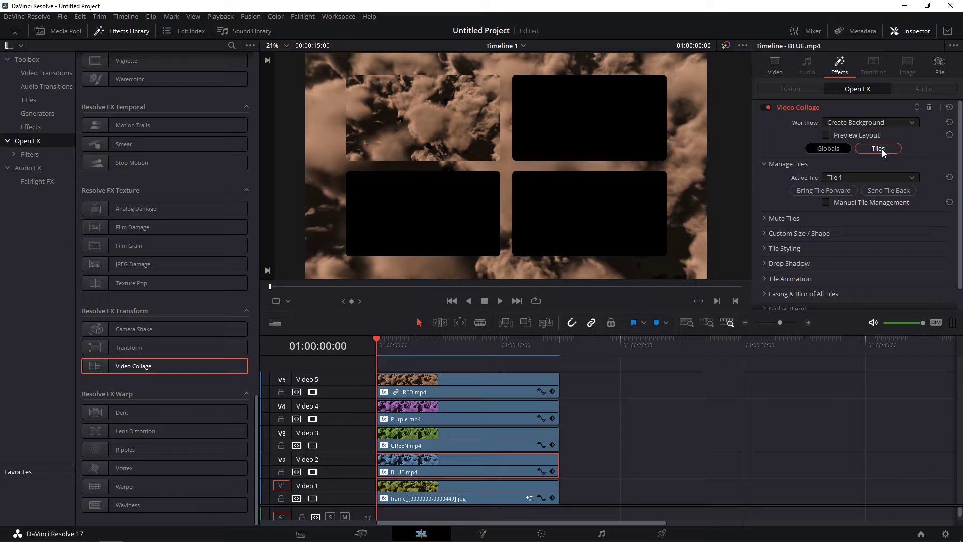
left_click(865, 179)
left_click(844, 202)
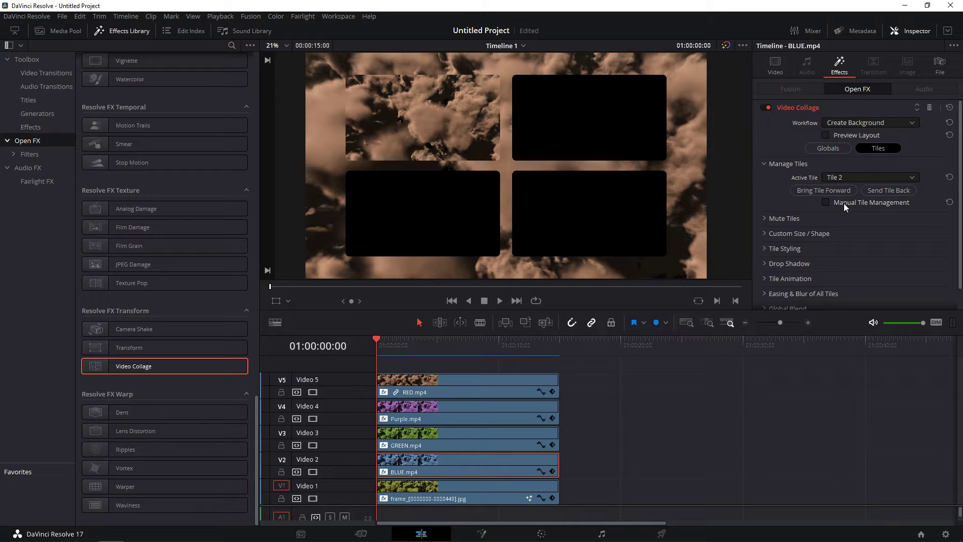
left_click(690, 425)
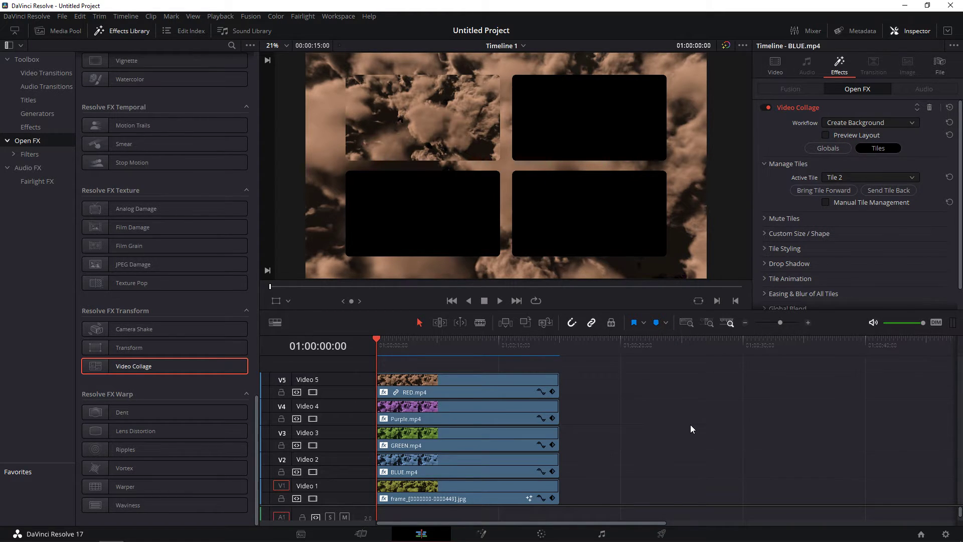
Set the Video Collage workflow of BLUE.mp4 on Video 2 to Create Tile
left_click(444, 441)
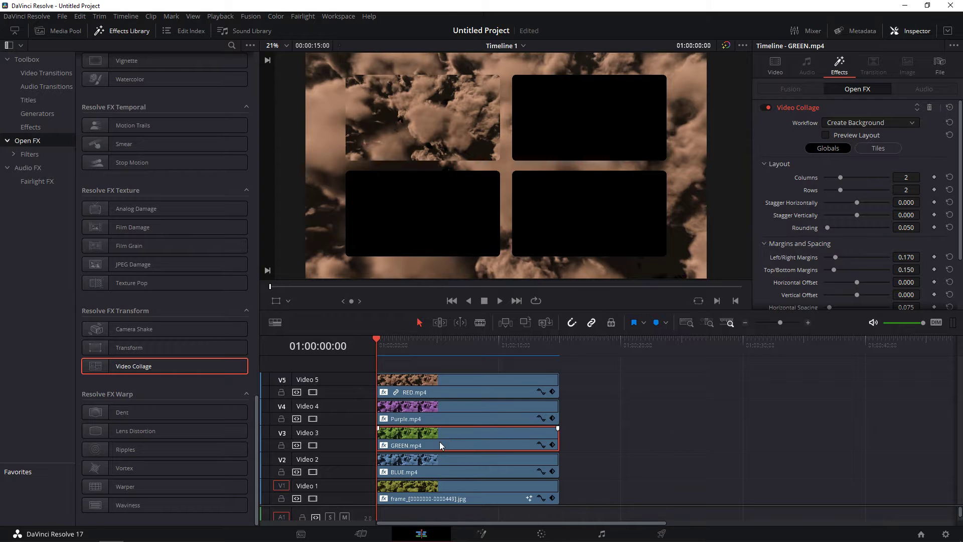
left_click(385, 474)
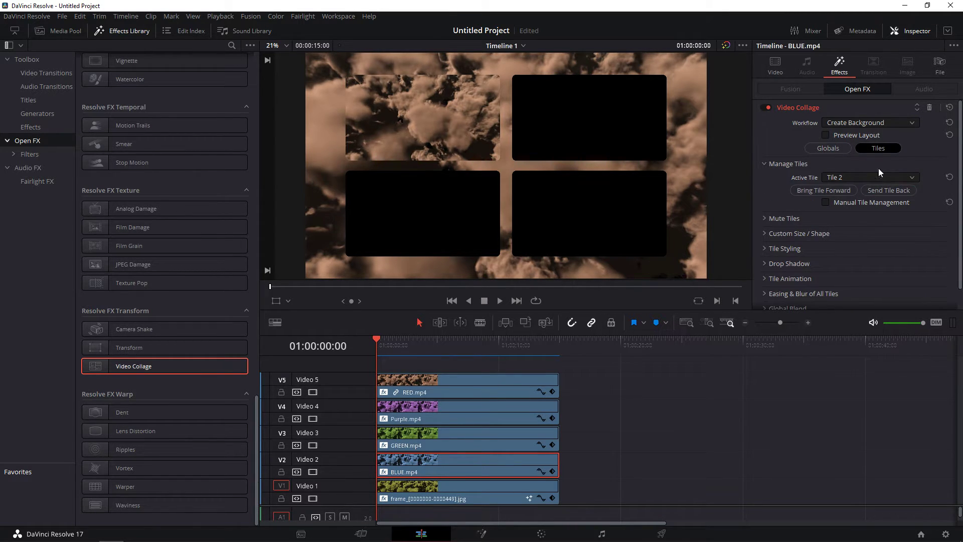
left_click(835, 149)
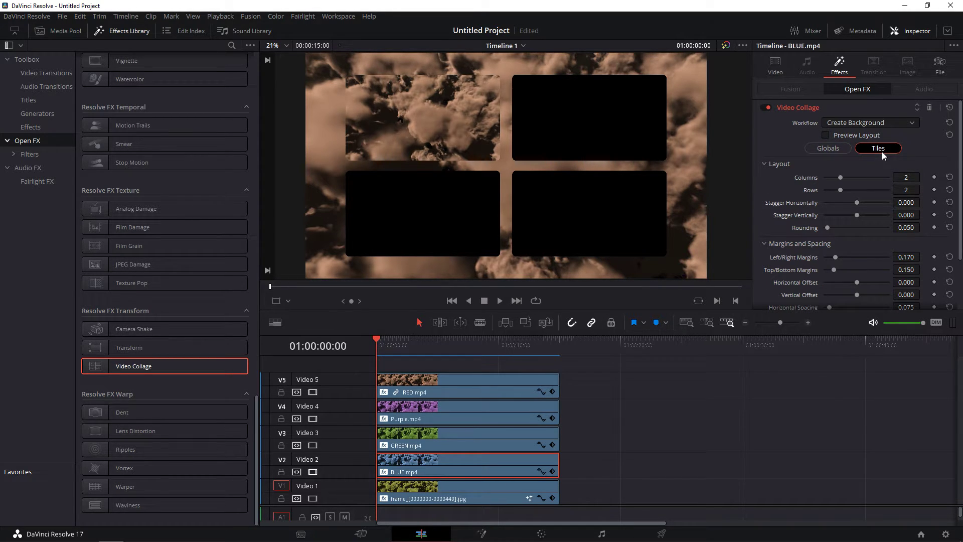
left_click(881, 153)
left_click(907, 122)
left_click(853, 145)
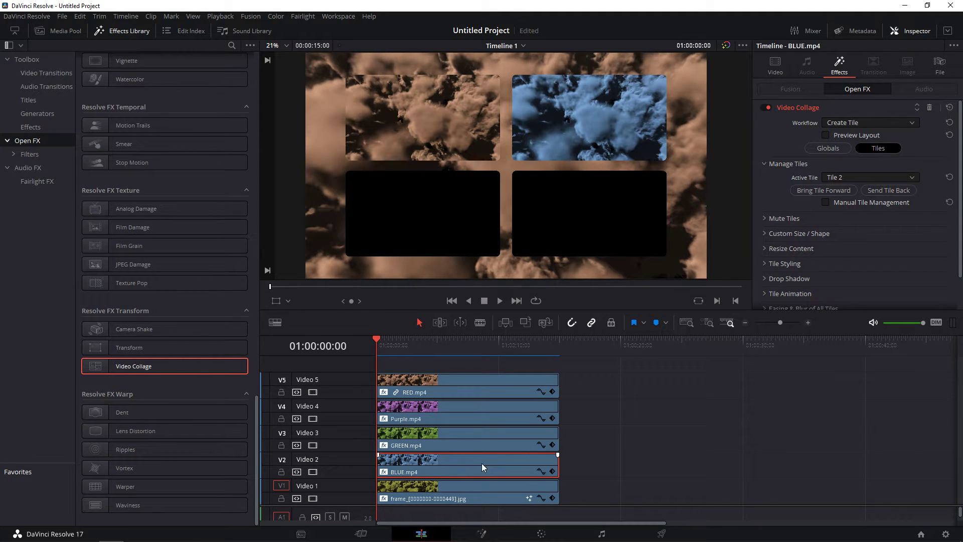
Set GREEN.mp4's Video Collage workflow on Video 3 to Create Tile with Tile 3 as the active tile
left_click(456, 437)
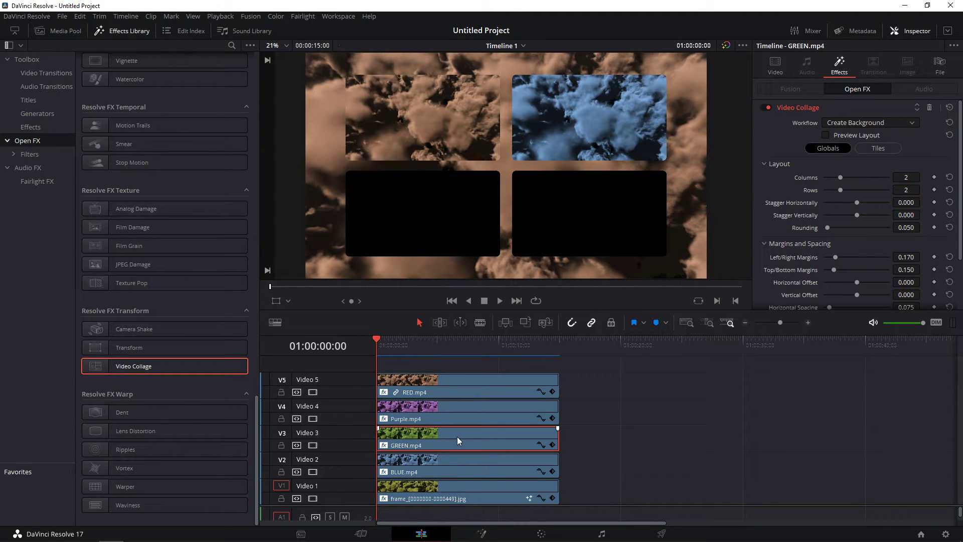
left_click(908, 124)
left_click(881, 147)
left_click(881, 149)
left_click(865, 177)
left_click(837, 213)
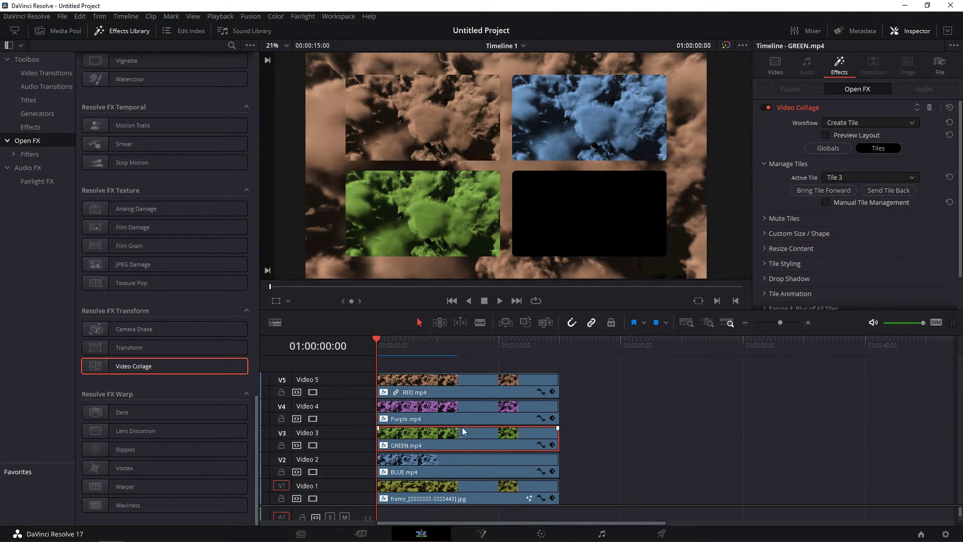
Set Purple.mp4's Video Collage workflow on Video 4 to Create Tile with Tile 4 as the active tile
left_click(474, 401)
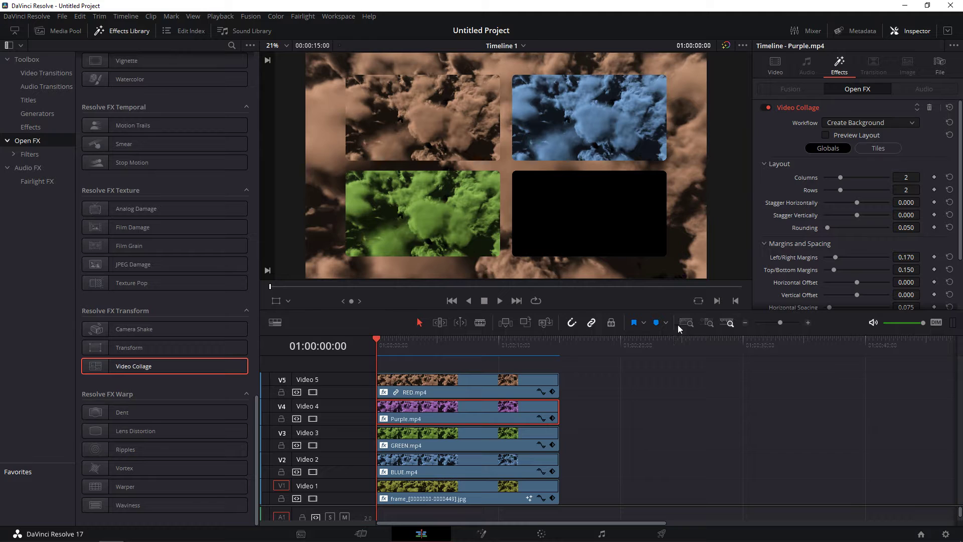
left_click(870, 123)
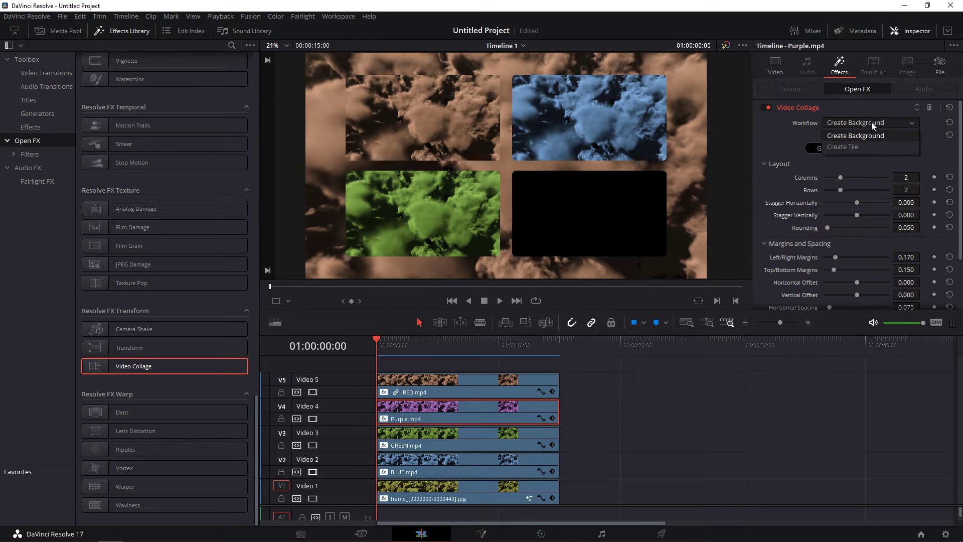
left_click(858, 146)
left_click(872, 148)
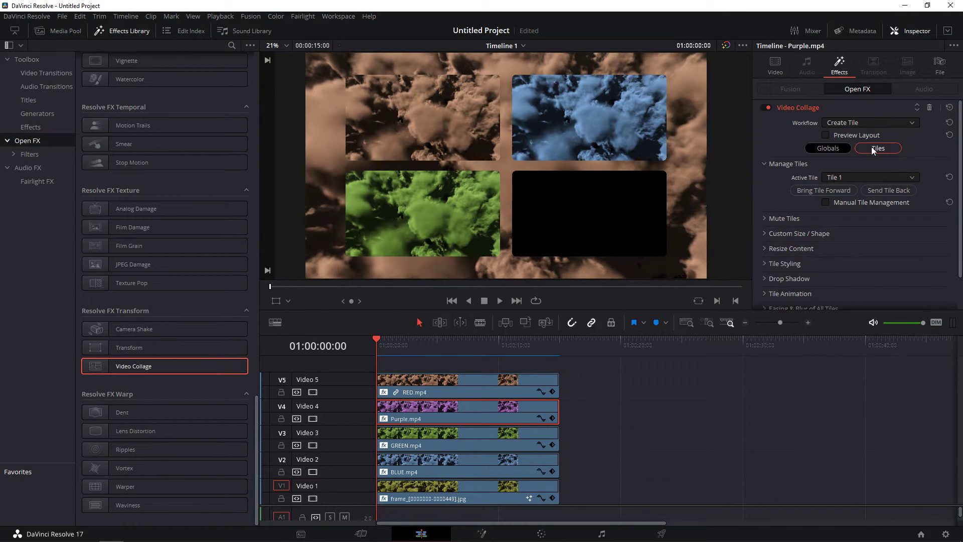
left_click(859, 178)
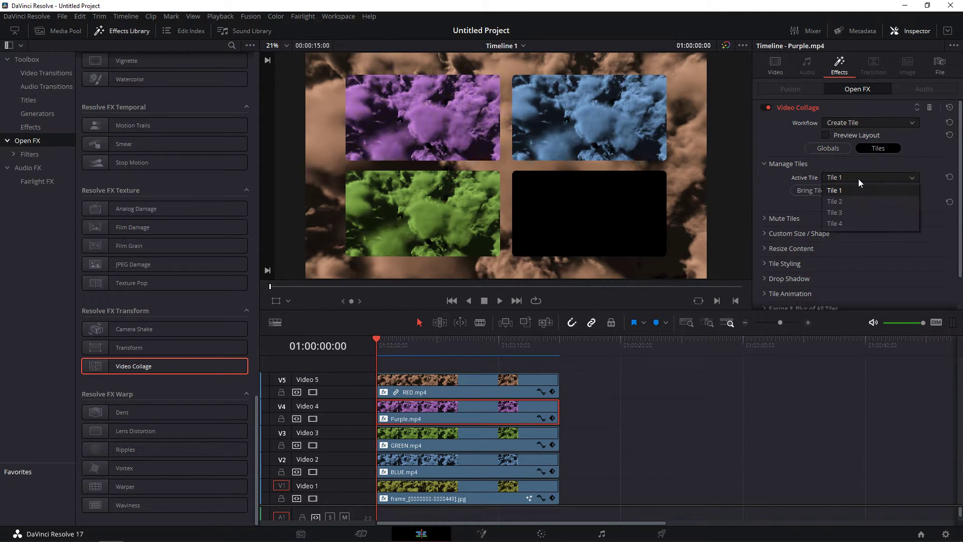
left_click(839, 224)
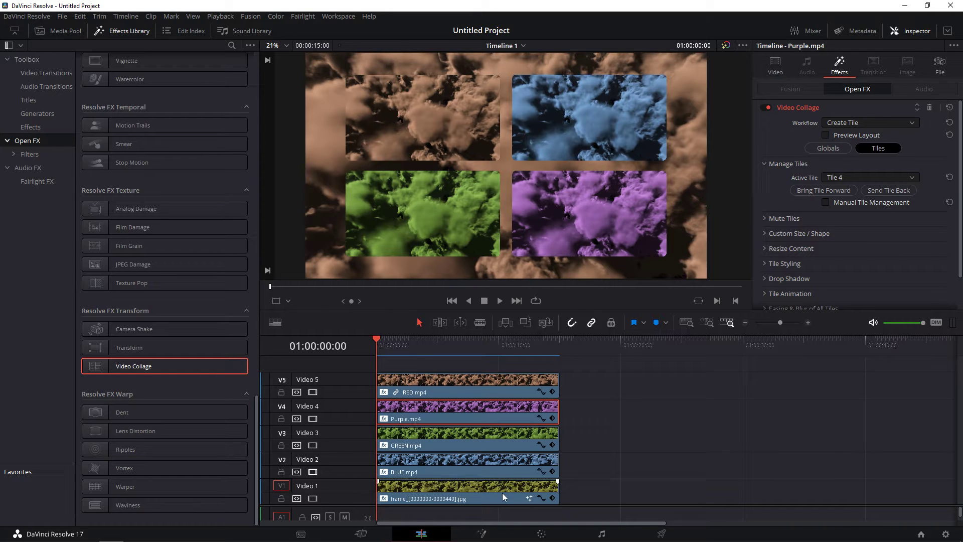
Choose Create Background as the Video Collage workflow of RED.mp4 on Video 5 and show its tile settings
left_click(472, 390)
right_click(471, 390)
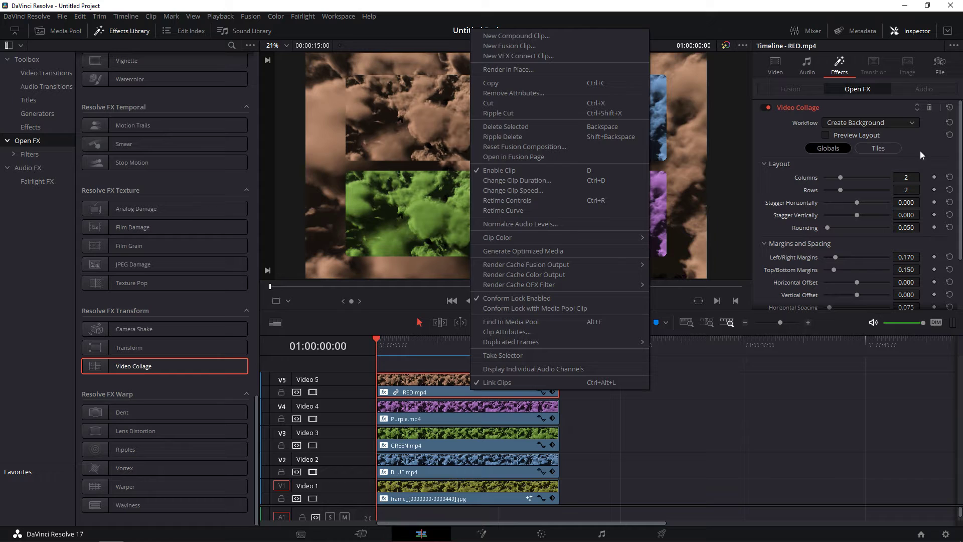
left_click(895, 134)
left_click(887, 122)
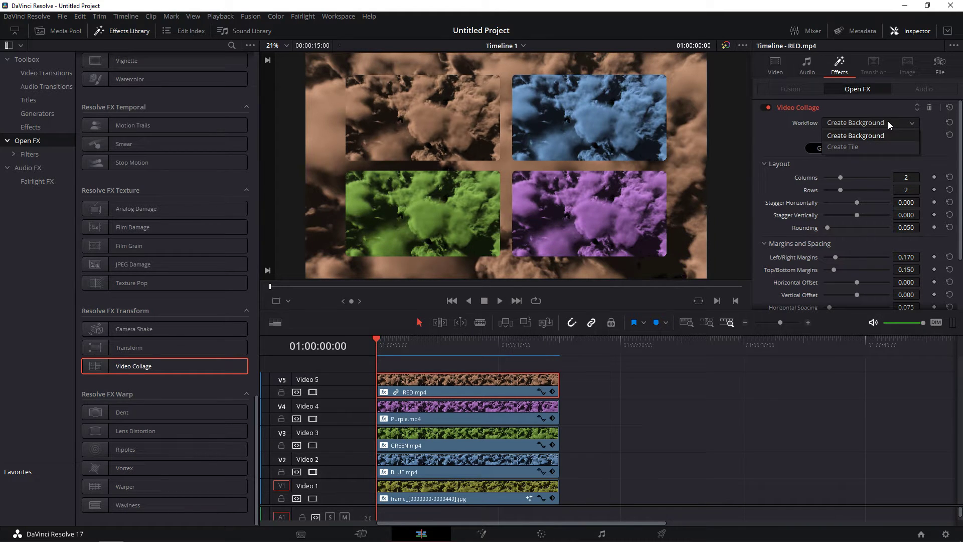
left_click(882, 135)
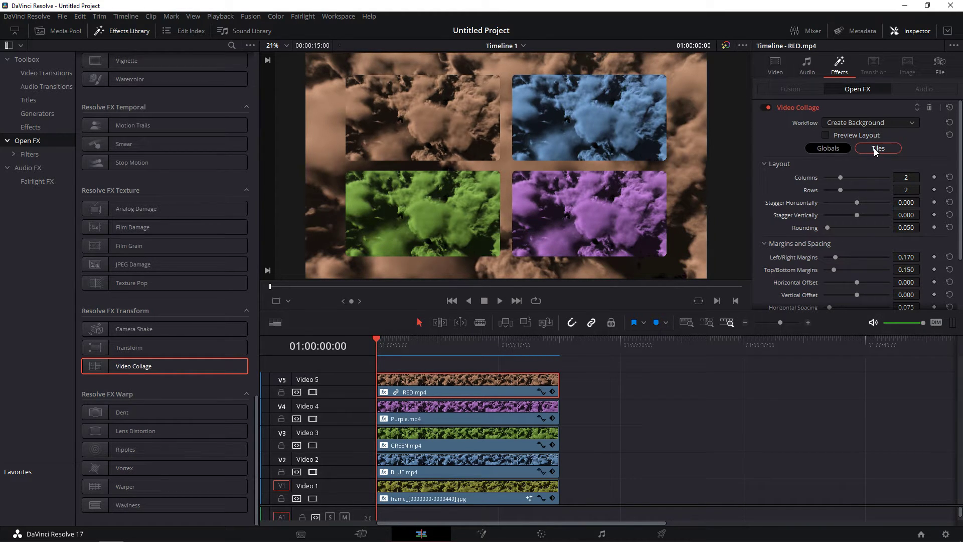
left_click(873, 147)
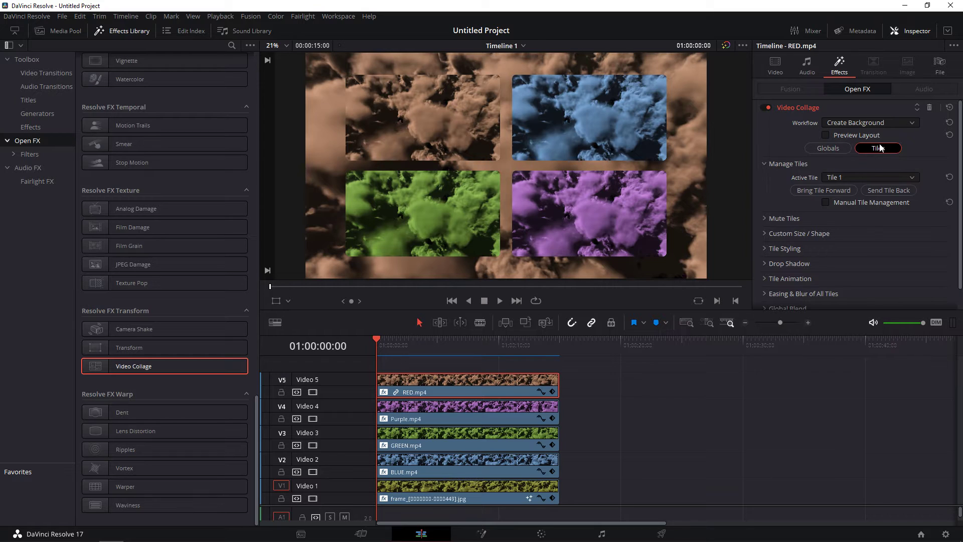
Try the Create Tile workflow on RED.mp4, returning it to Create Background
left_click(883, 122)
left_click(872, 146)
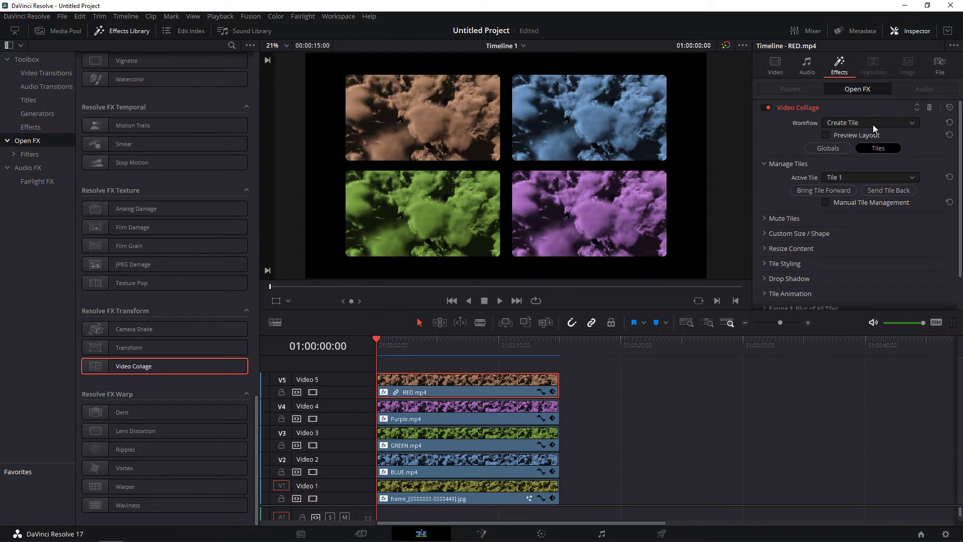
left_click(873, 121)
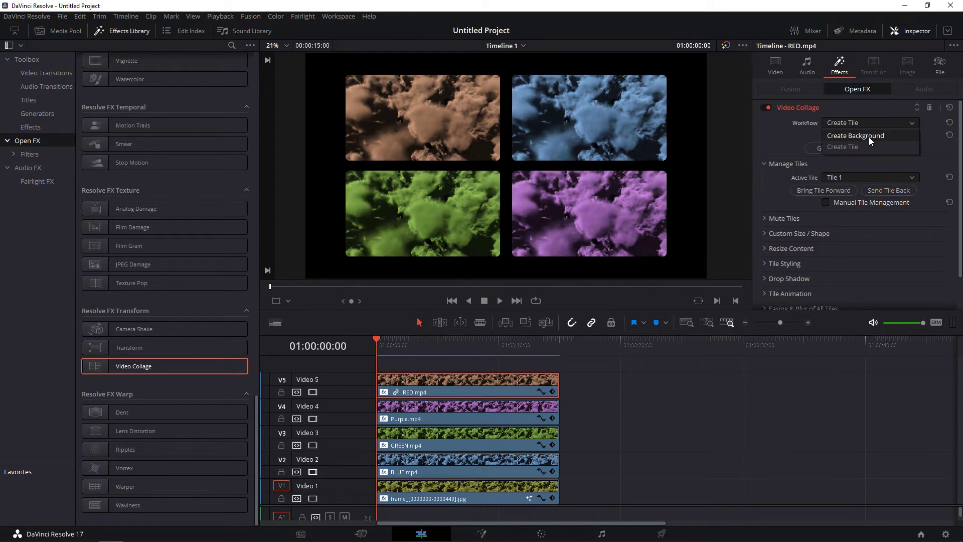
left_click(869, 137)
left_click(661, 445)
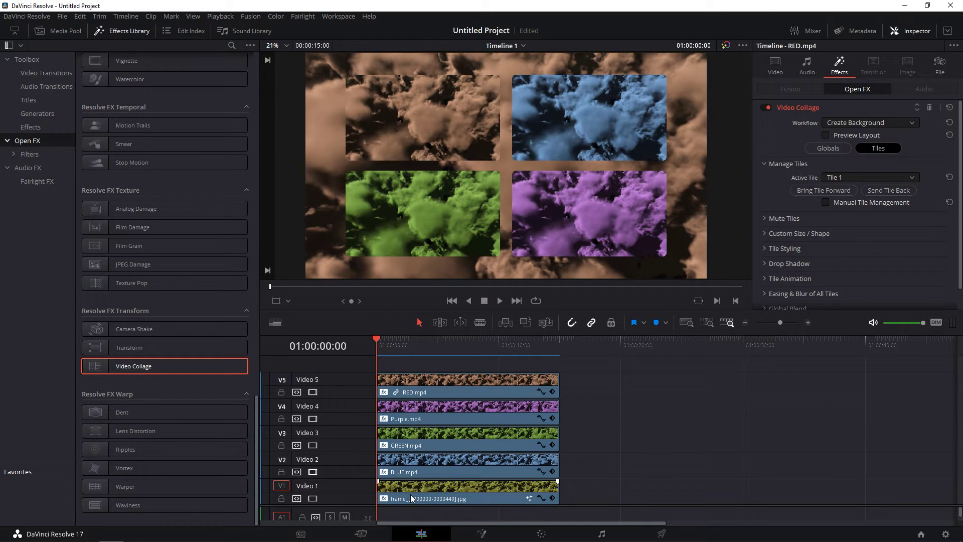
Check the Video Collage workflow and active tile settings of the frame sequence clip on Video 1
left_click(386, 500)
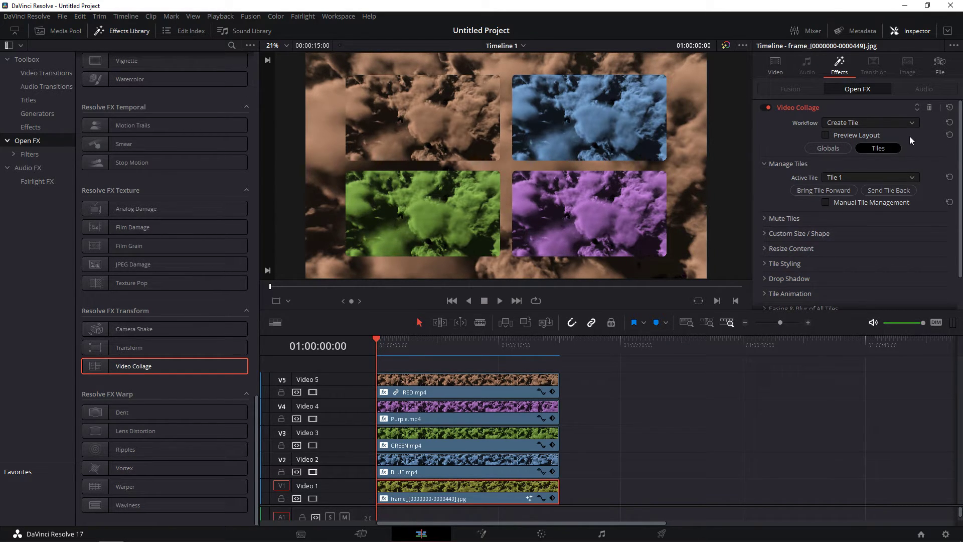
left_click(907, 119)
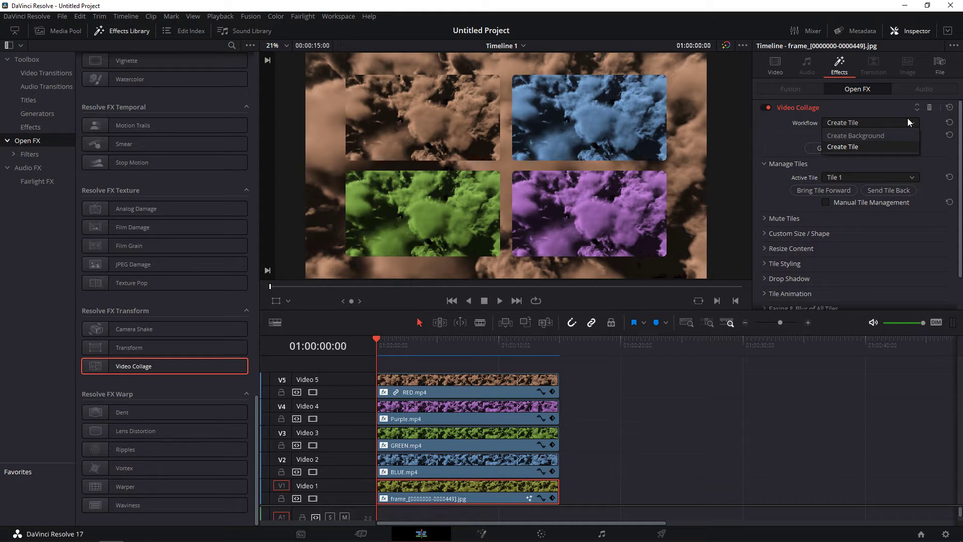
left_click(880, 145)
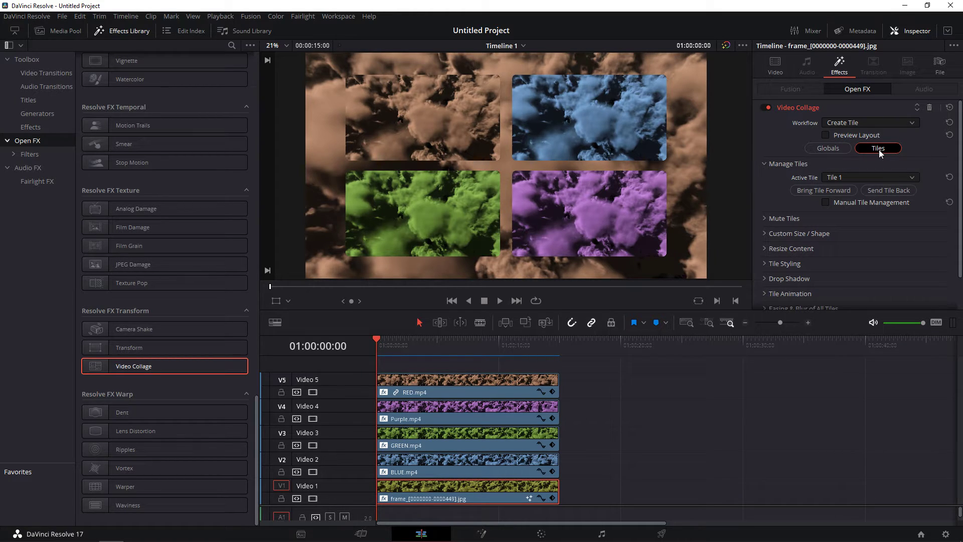
left_click(911, 176)
left_click(833, 189)
left_click(859, 158)
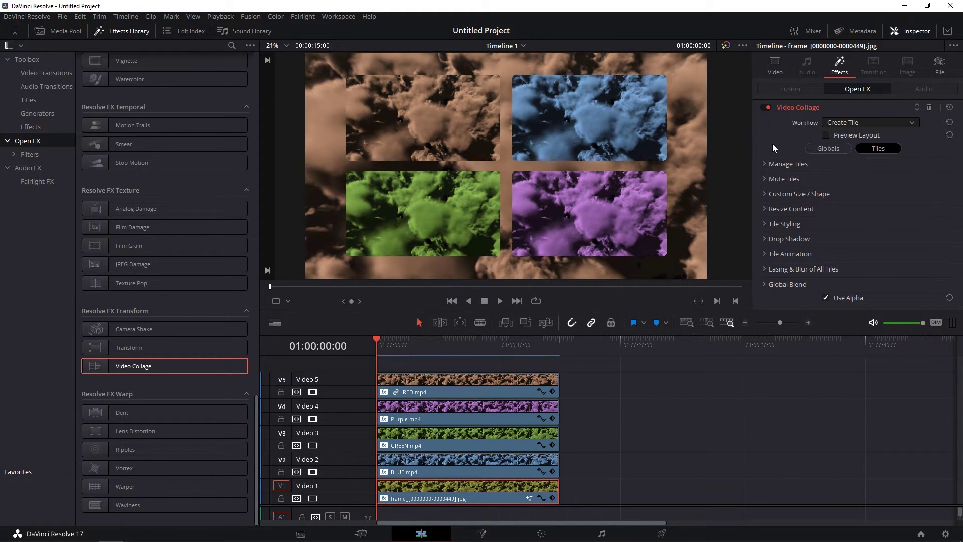
left_click(768, 106)
left_click(909, 122)
left_click(860, 147)
left_click(763, 164)
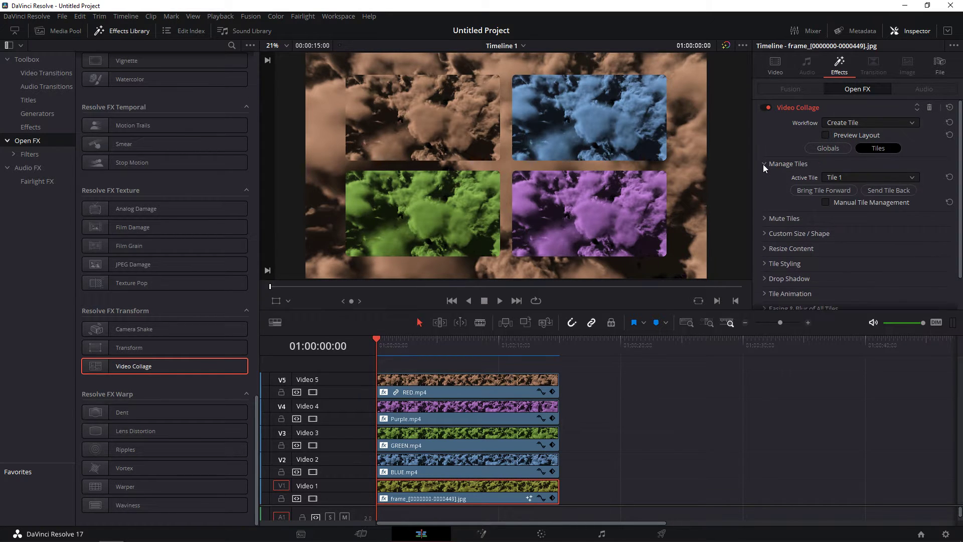
Check the Video Collage workflow and active tile options of RED.mp4 on Video 5, keeping Create Background and Tile 1
left_click(462, 389)
left_click(860, 179)
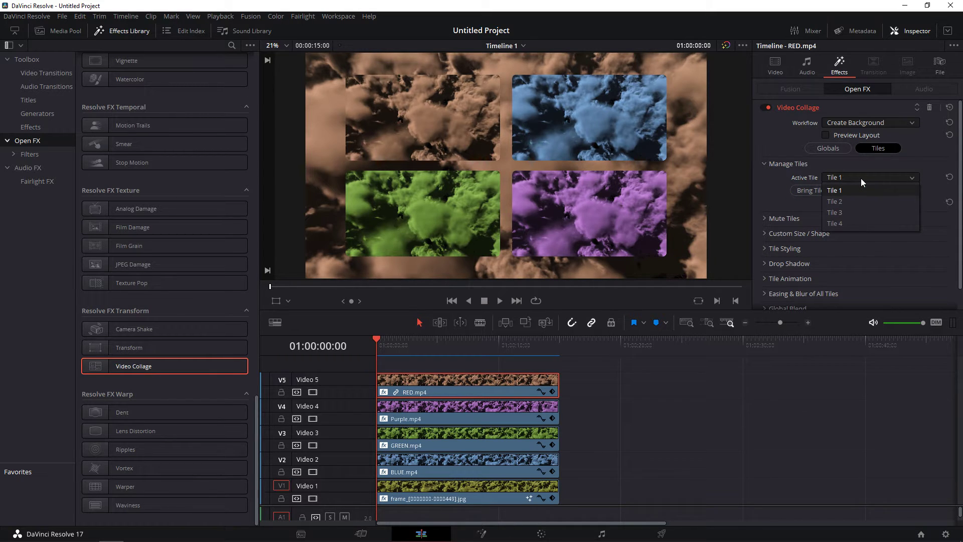
left_click(862, 176)
left_click(879, 164)
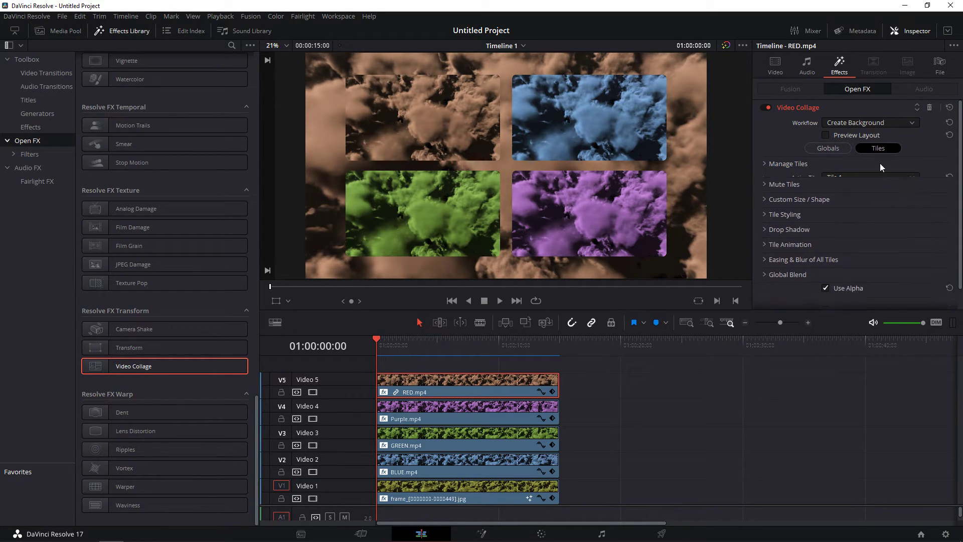
left_click(908, 121)
left_click(908, 121)
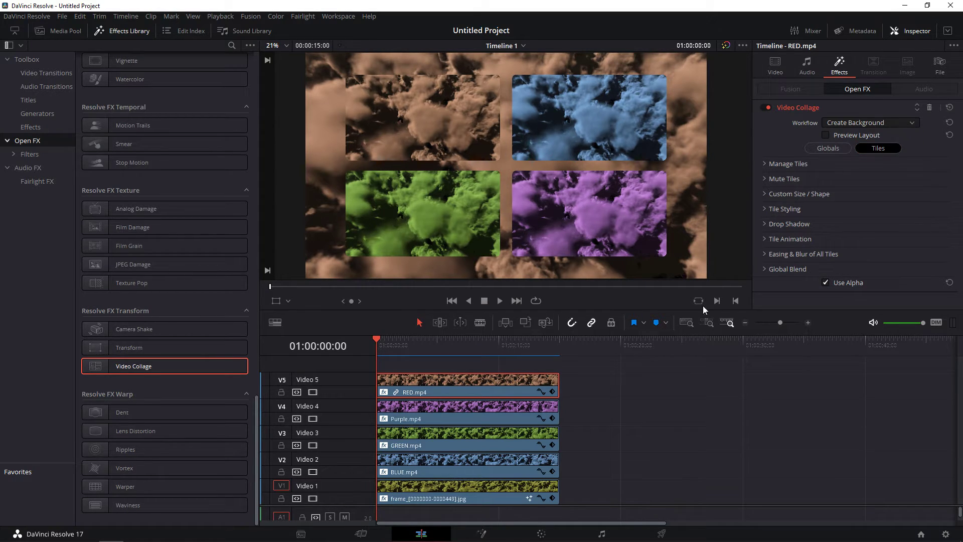
left_click(608, 420)
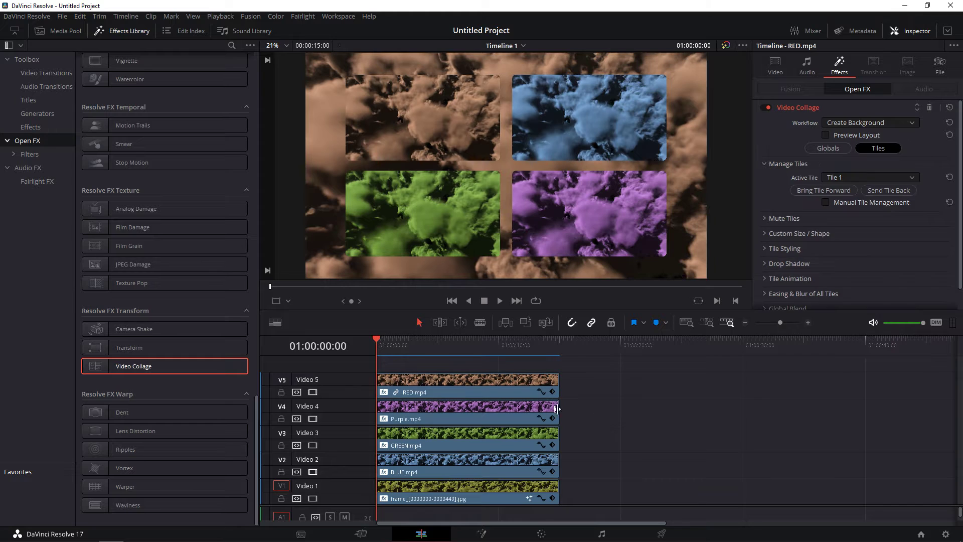
double_click(495, 389)
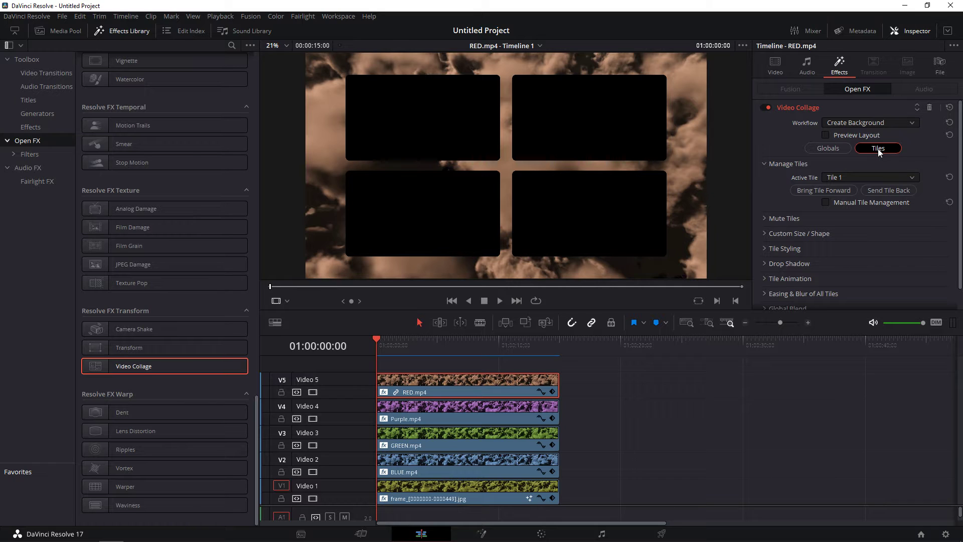
left_click(847, 176)
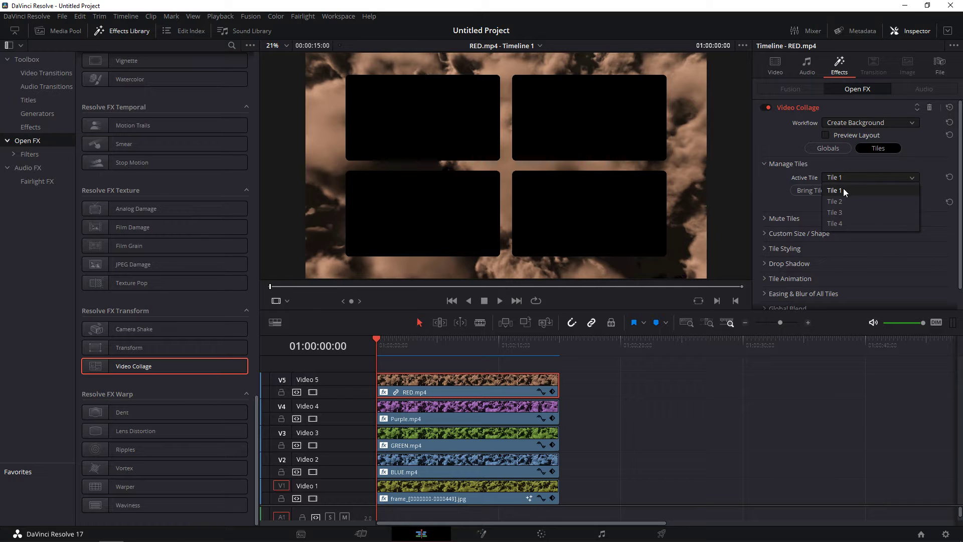
left_click(842, 189)
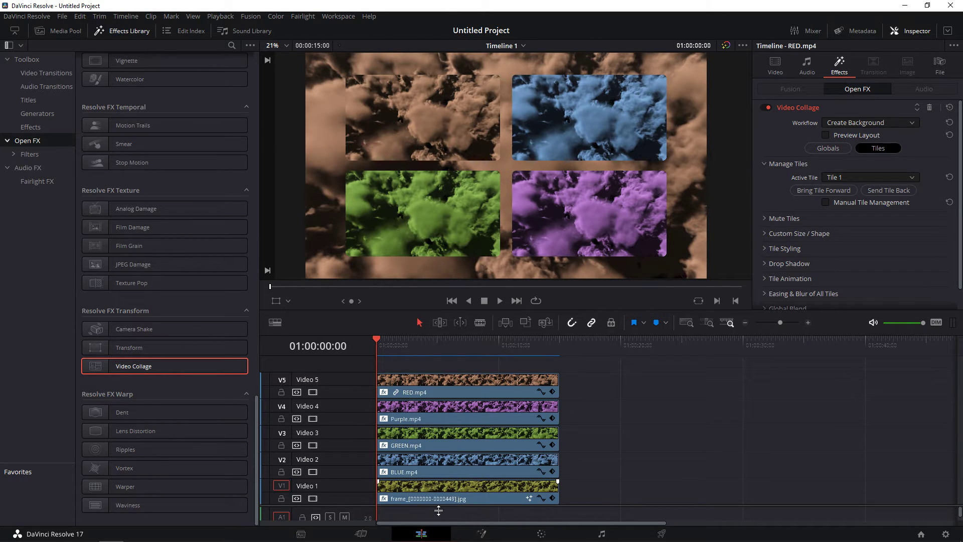
Set the active tile of RED.mp4's Video Collage on Video 5 to Tile 2
left_click(414, 393)
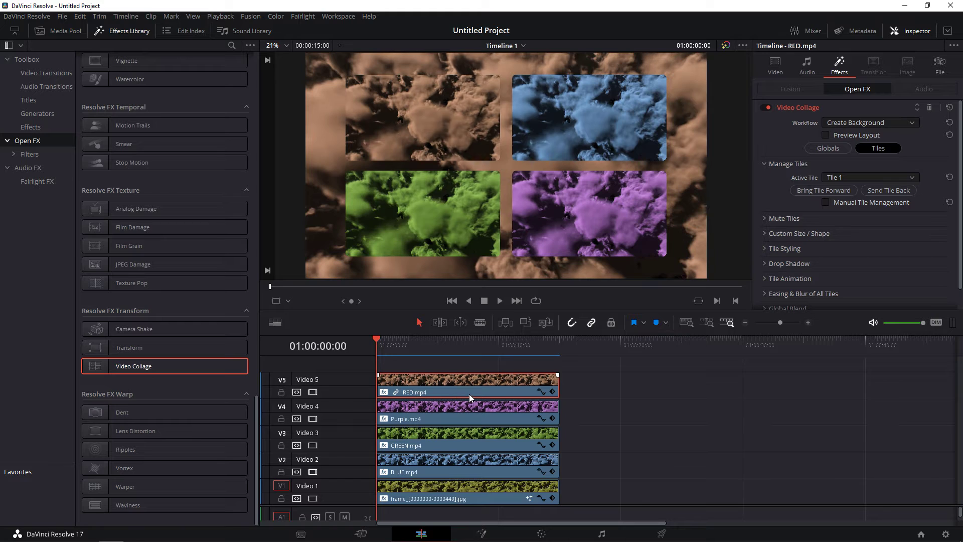
left_click(916, 176)
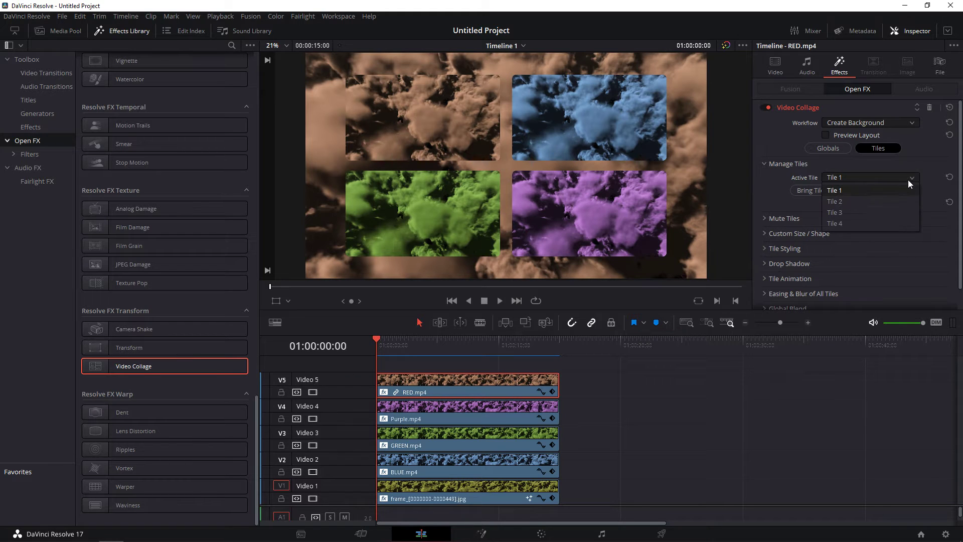
left_click(867, 200)
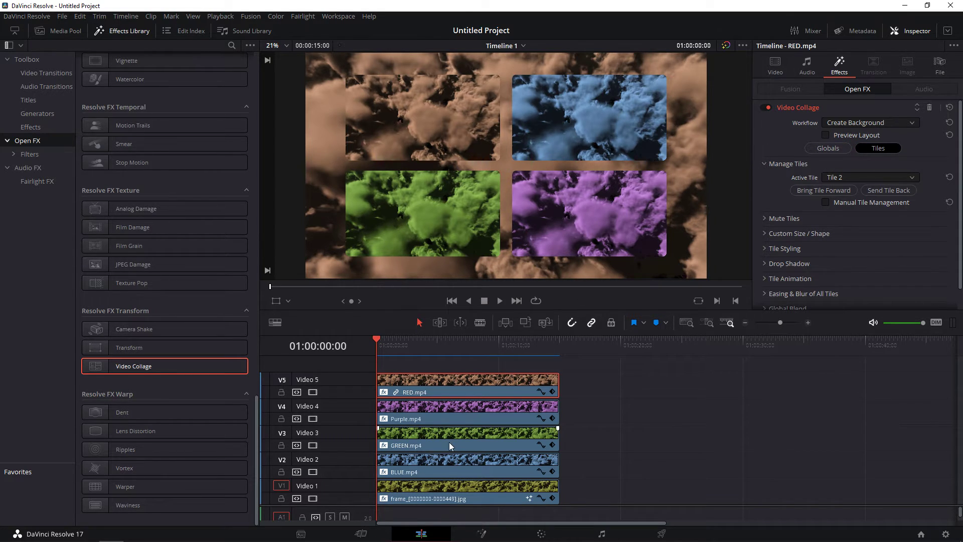
Set the Video Collage active tile to Tile 1 for BLUE.mp4 and to Tile 2 for the frame sequence clip on Video 1
left_click(386, 472)
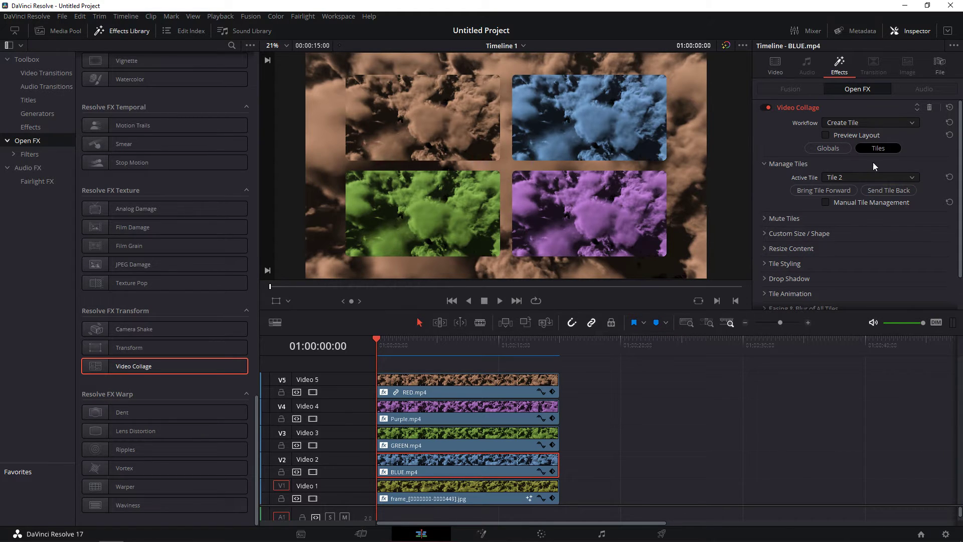
left_click(877, 179)
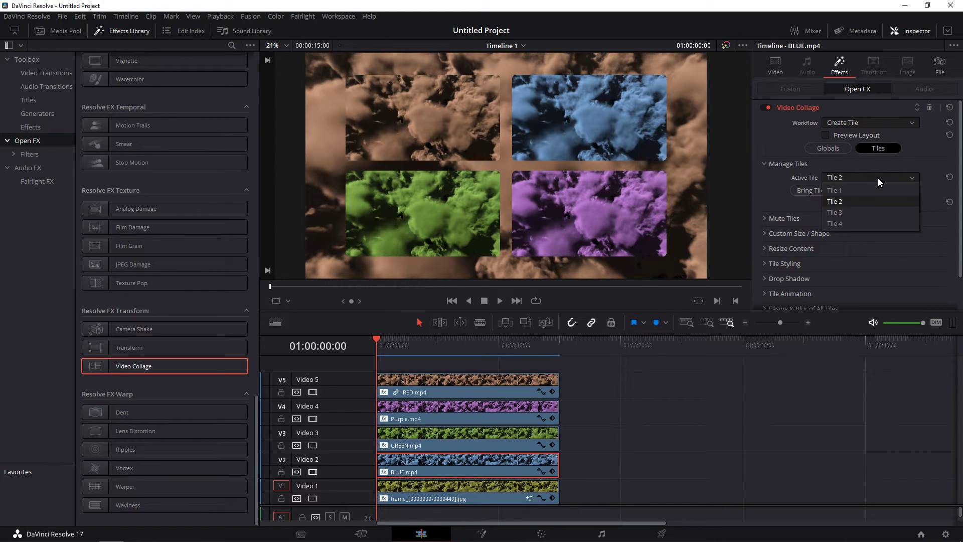
left_click(840, 192)
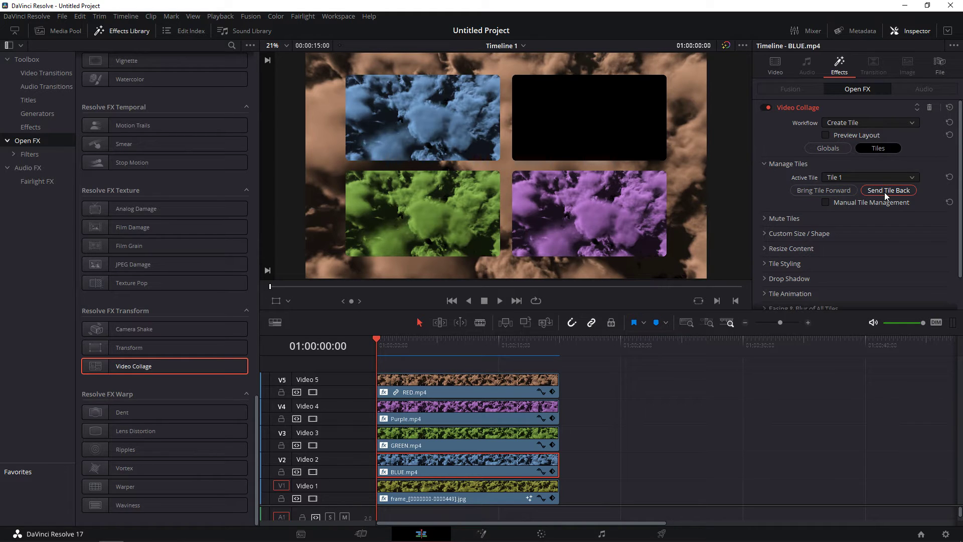
left_click(501, 495)
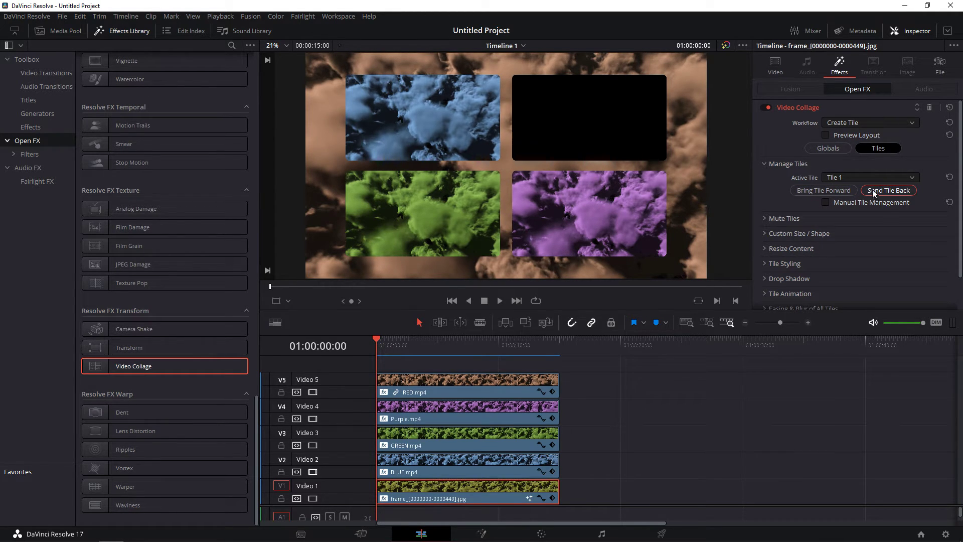
left_click(879, 176)
left_click(844, 203)
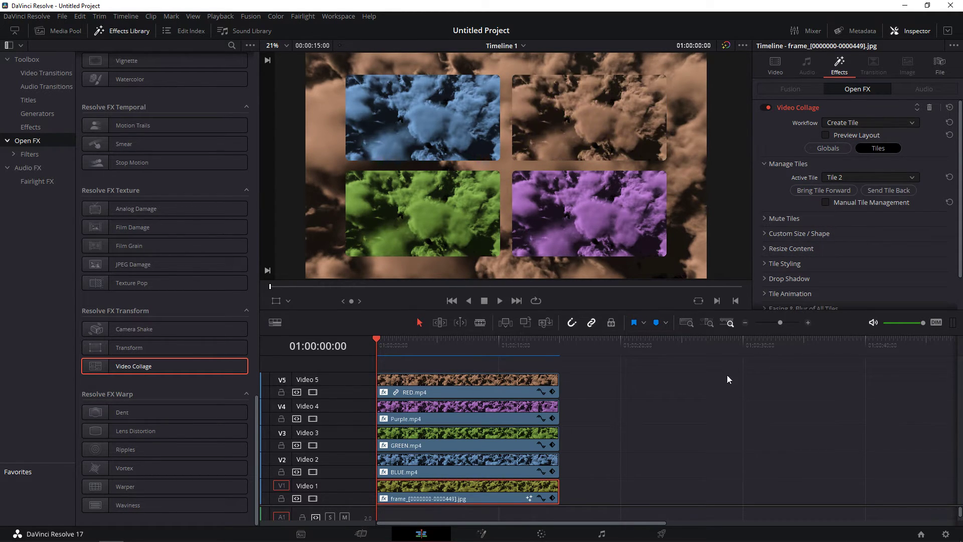
Check the active tile options of RED.mp4 on Video 5, keeping Tile 2, and deselect the clip
left_click(442, 381)
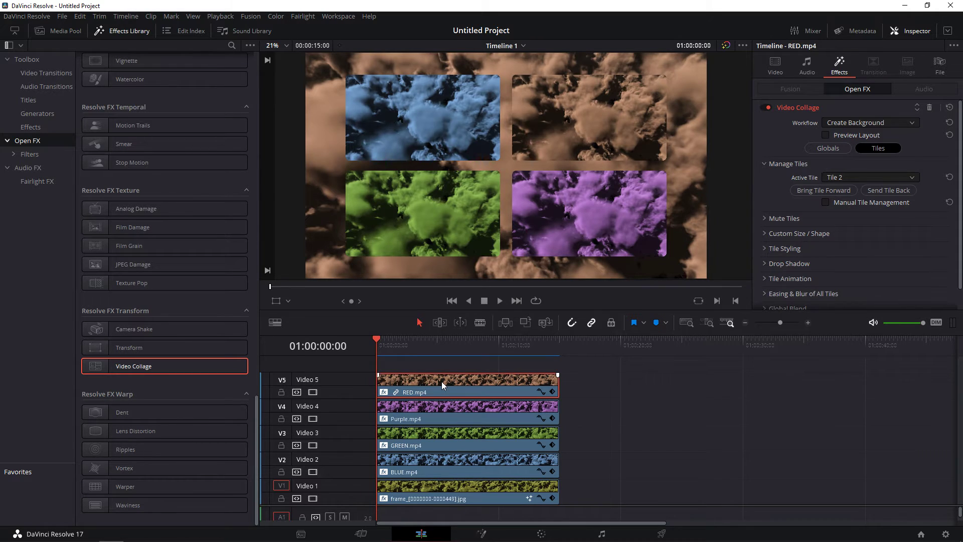
right_click(441, 381)
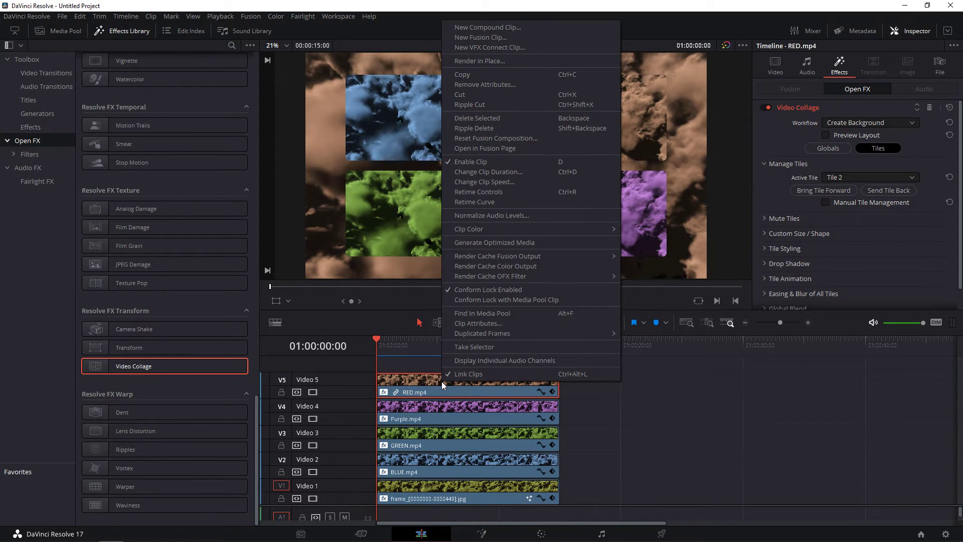
left_click(436, 384)
left_click(858, 178)
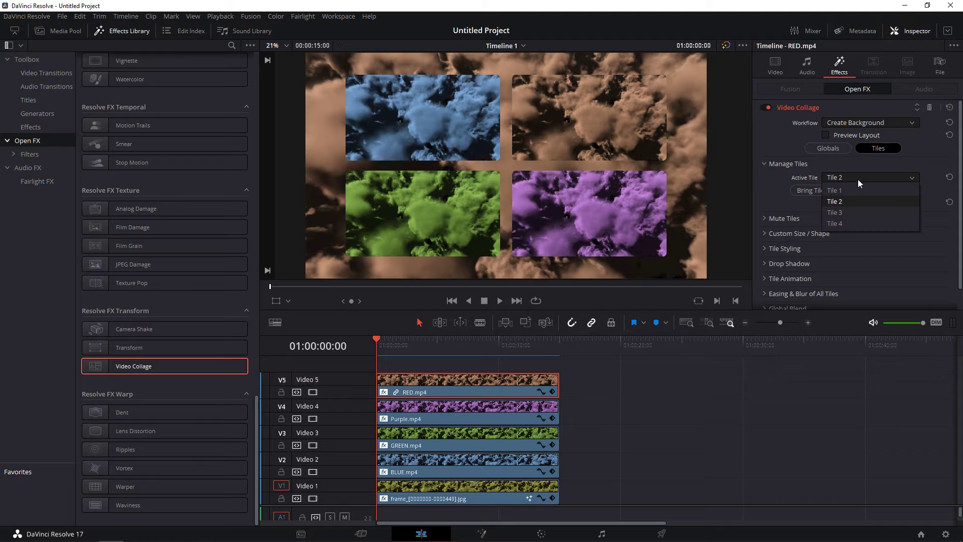
left_click(848, 201)
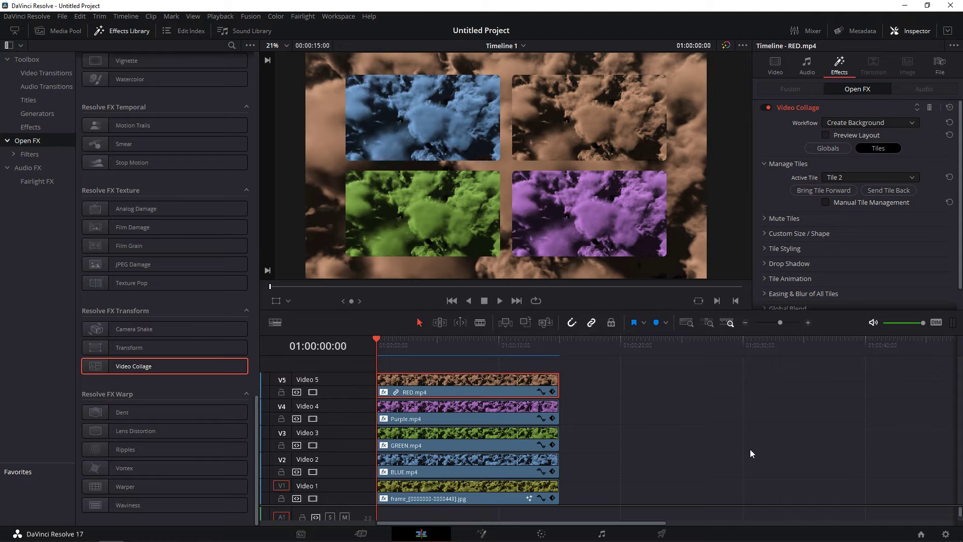
left_click(702, 462)
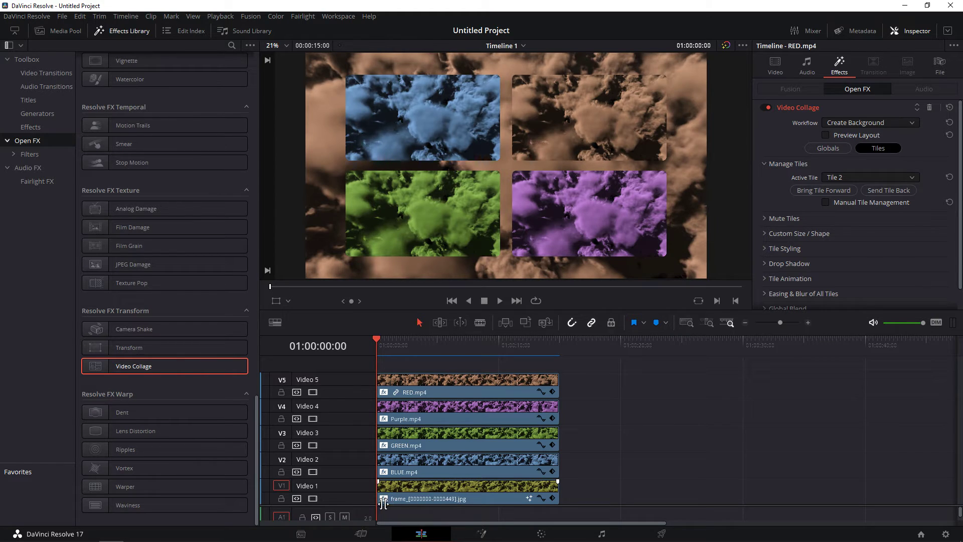
Add yellow.mp4 from the CLOUDY bin to Video 1, in the empty area after the stacked clips
left_click(26, 59)
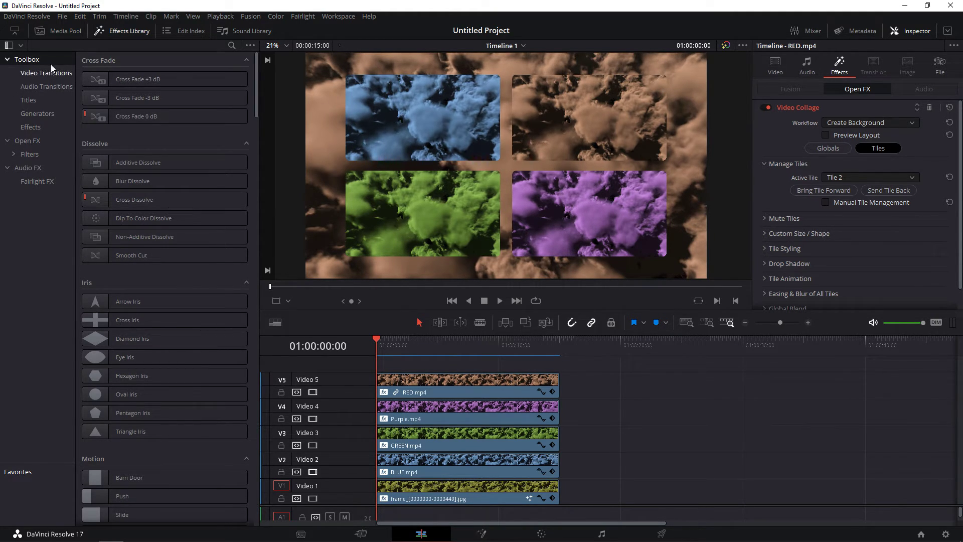
left_click(118, 31)
left_click(56, 32)
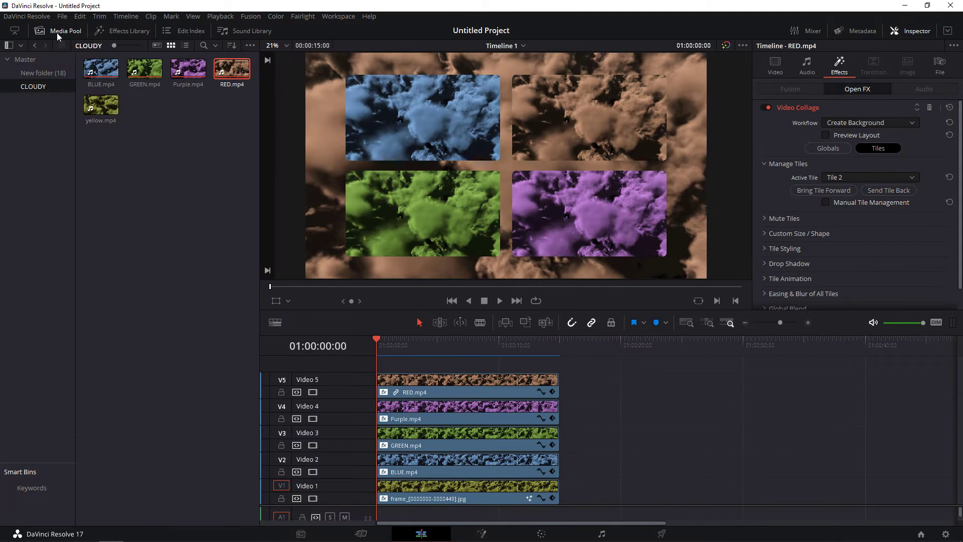
left_click_drag(98, 110, 633, 507)
Unlink the audio of yellow.mp4 from its video and delete the audio clip
right_click(712, 514)
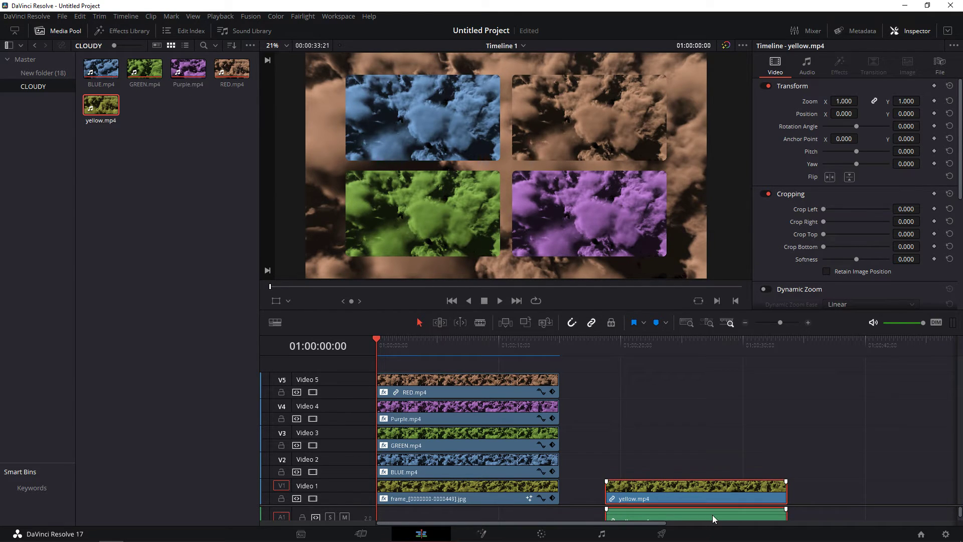
left_click(732, 507)
right_click(708, 516)
mouse_move(721, 481)
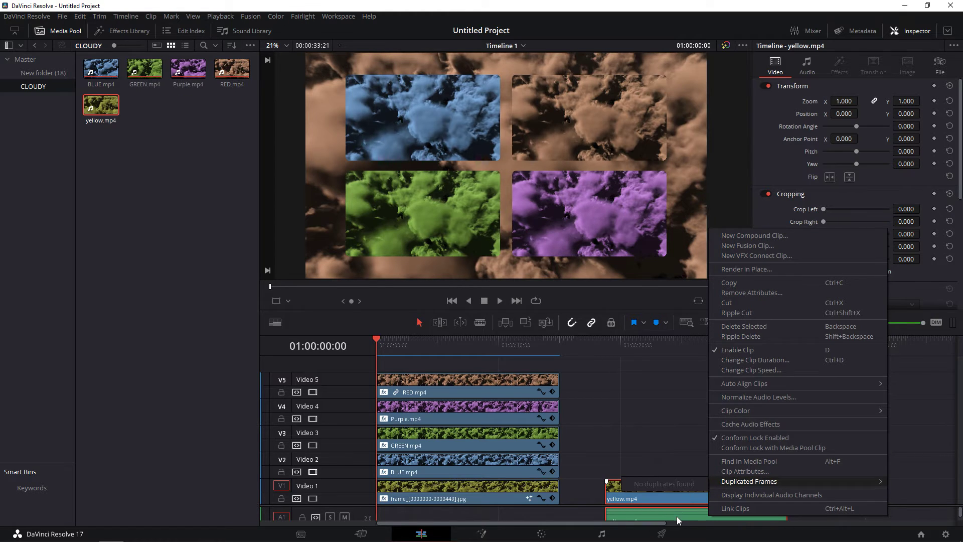
left_click(654, 441)
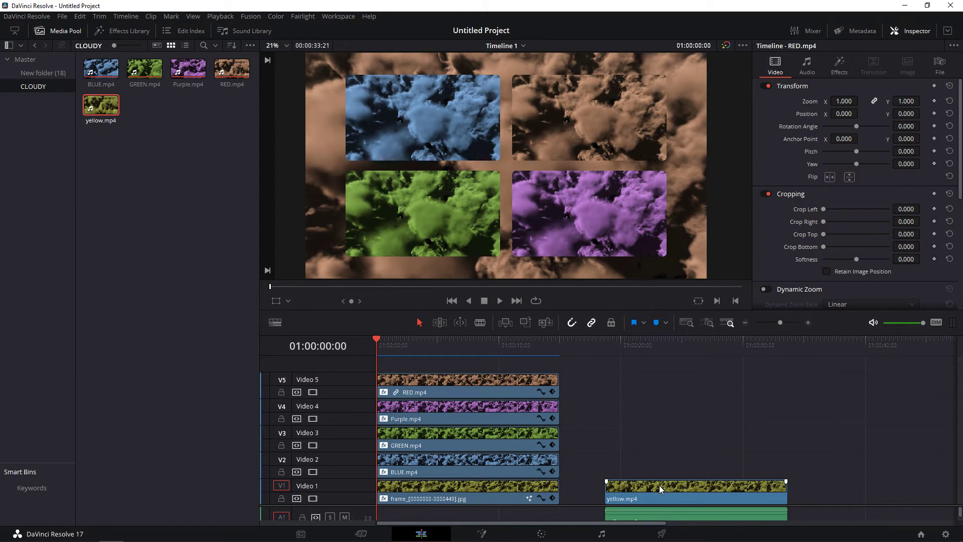
left_click(687, 517)
right_click(688, 513)
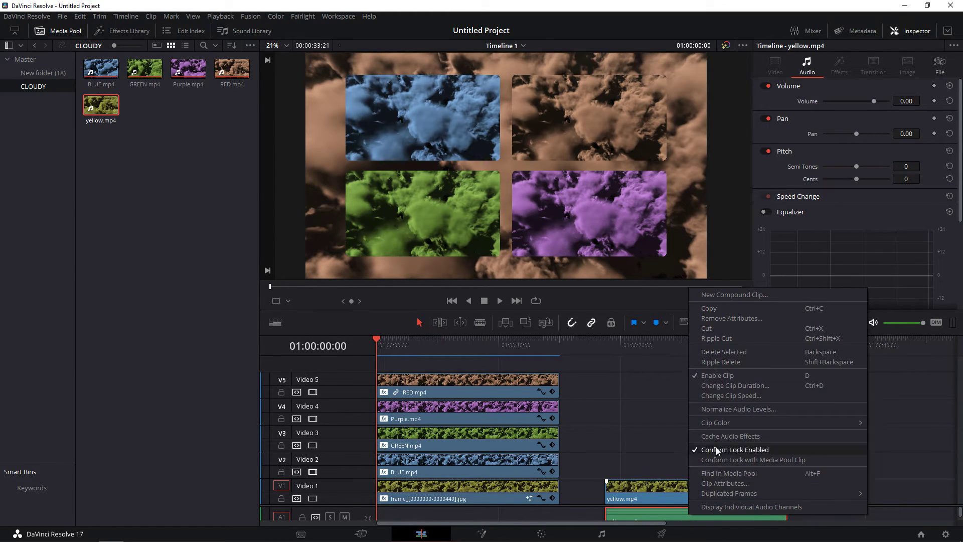
left_click(731, 350)
Delete the frame sequence clip from Video 1 and move yellow.mp4 into its place at the timeline start
left_click(489, 496)
right_click(490, 496)
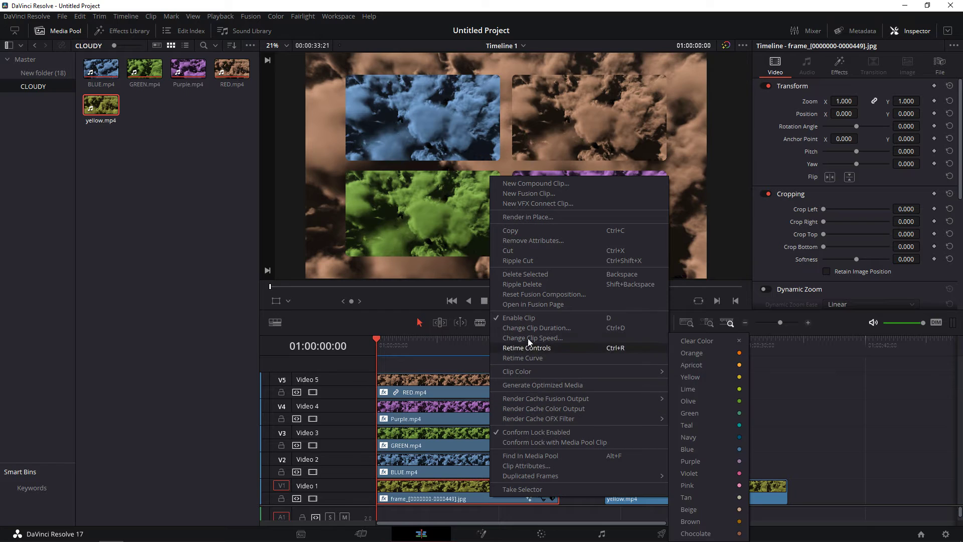
left_click(543, 275)
left_click_drag(681, 501, 450, 493)
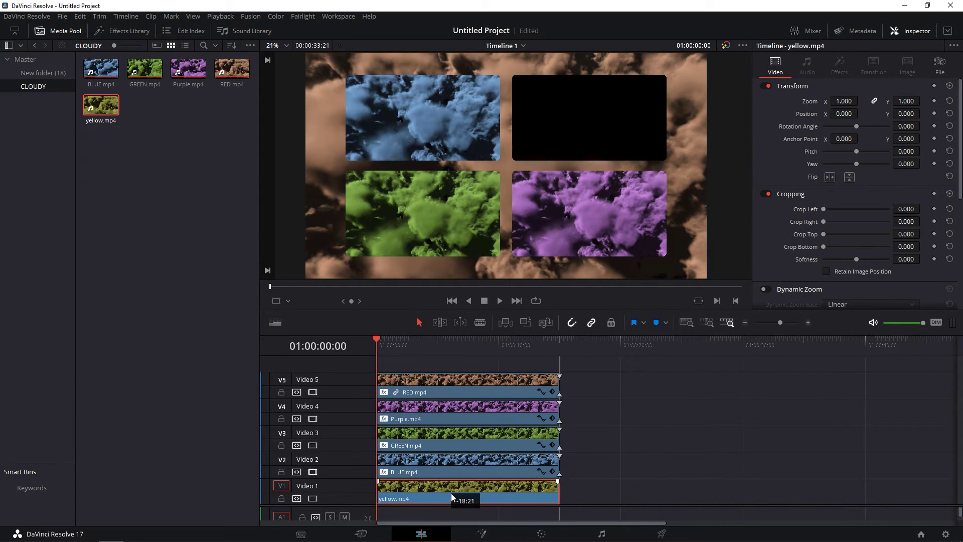
right_click(472, 497)
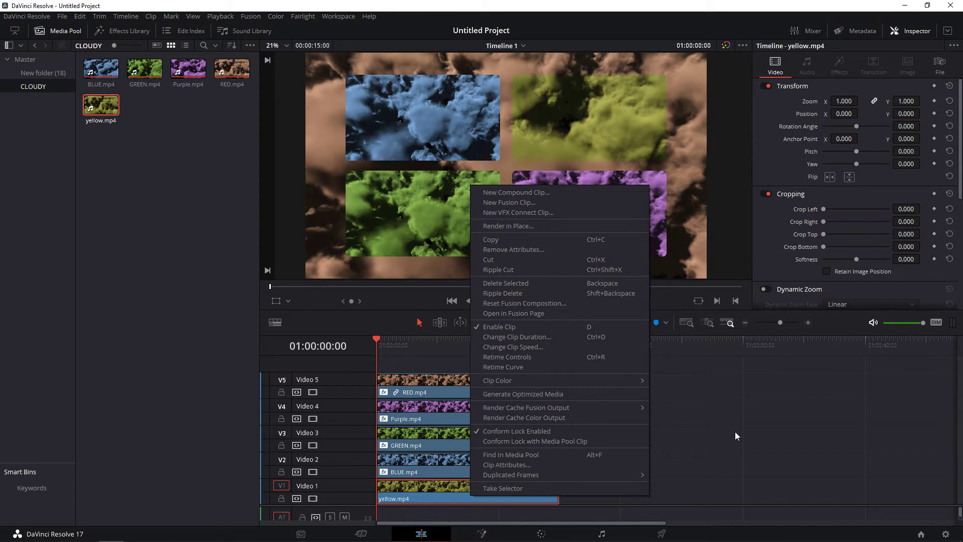
left_click(408, 500)
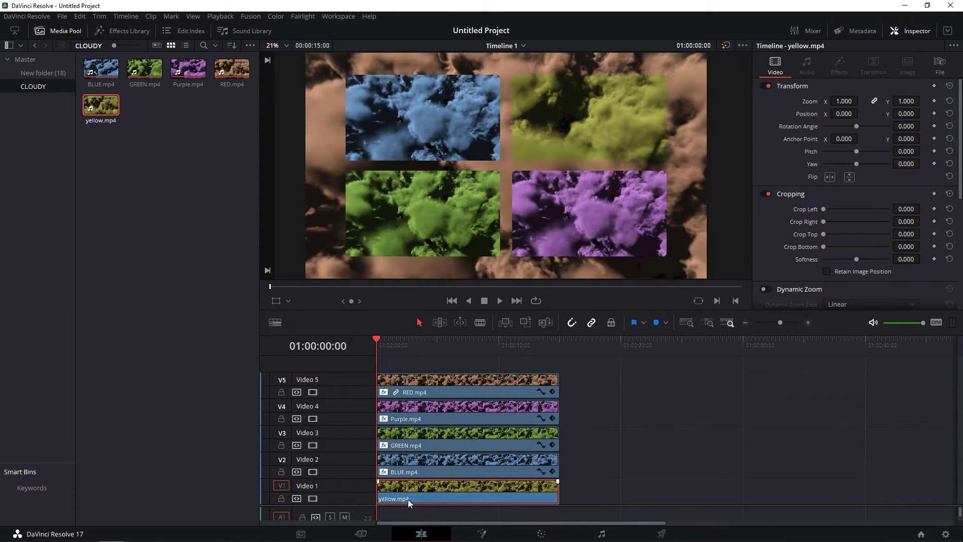
Apply the Video Collage effect from Resolve FX Transform to yellow.mp4 on Video 1
left_click(171, 88)
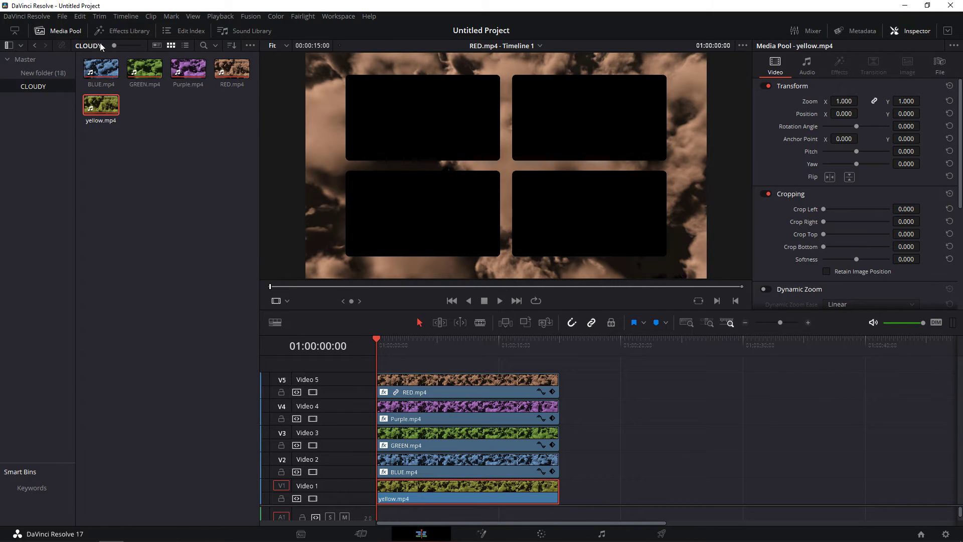
left_click(116, 31)
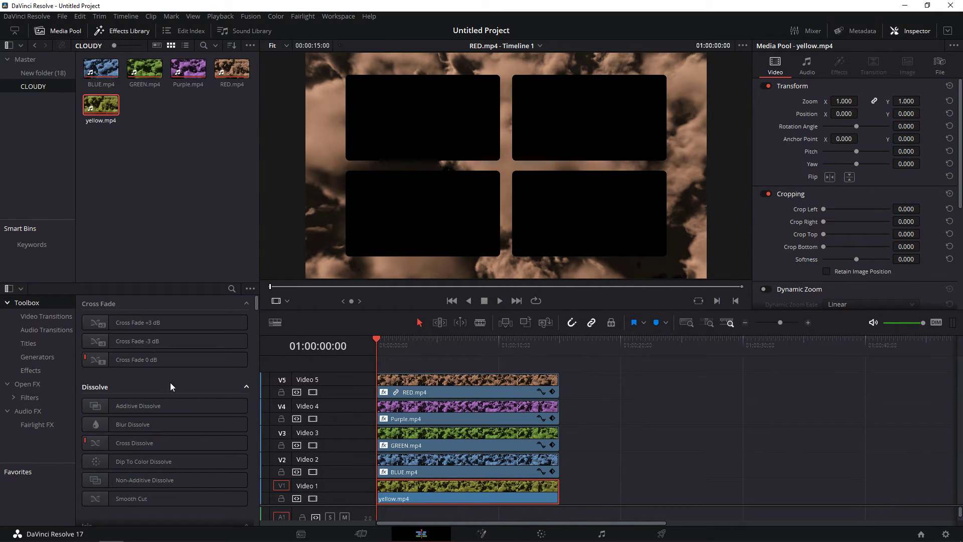
scroll(162, 489, "down", 1)
scroll(162, 488, "down", 4)
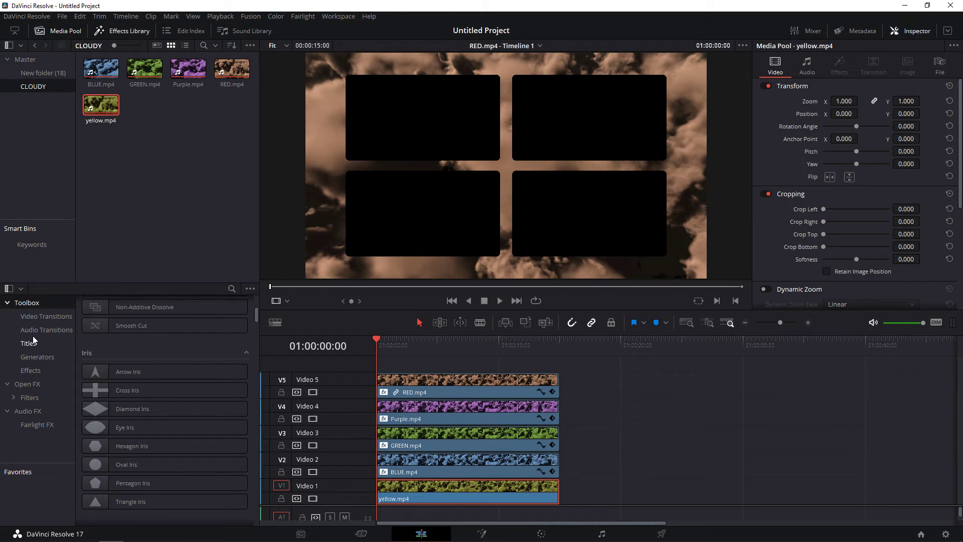
left_click(32, 386)
scroll(188, 424, "down", 5)
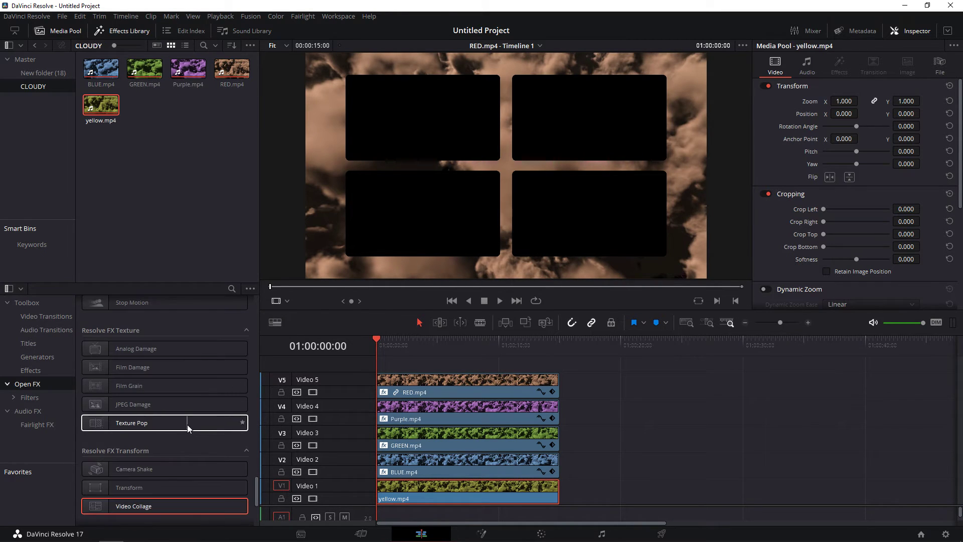
left_click_drag(176, 400, 527, 496)
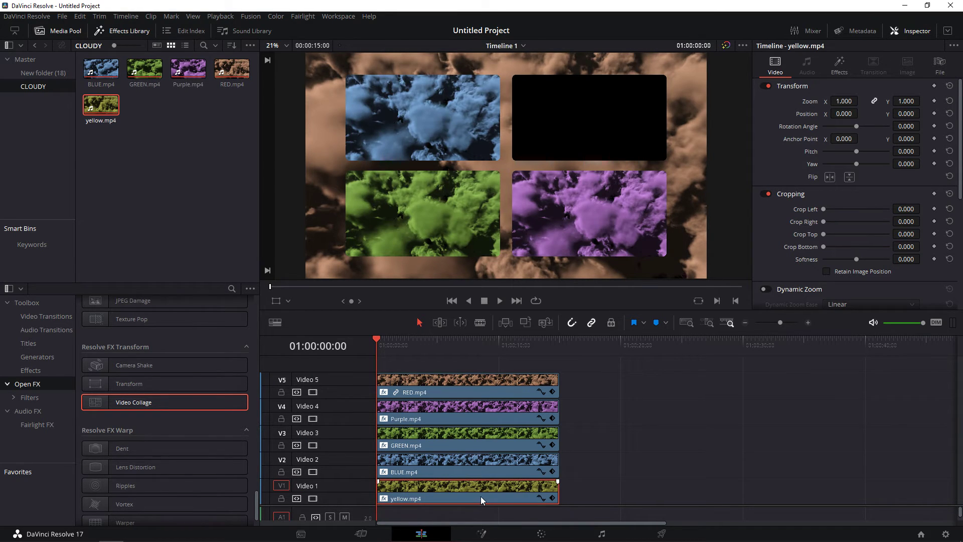
Set yellow.mp4's Video Collage workflow to Create Tile with Tile 2 as the active tile, and play back the finished collage
left_click(836, 70)
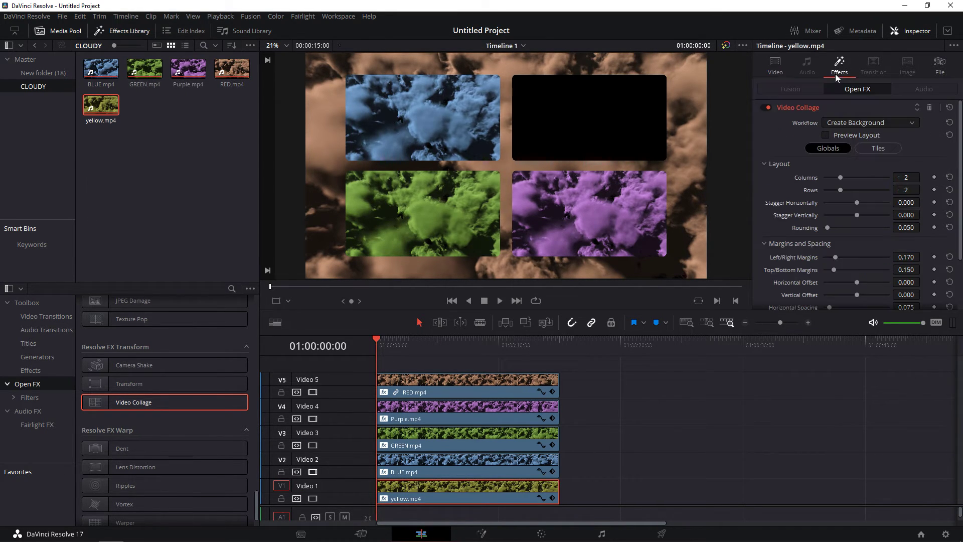
left_click(884, 120)
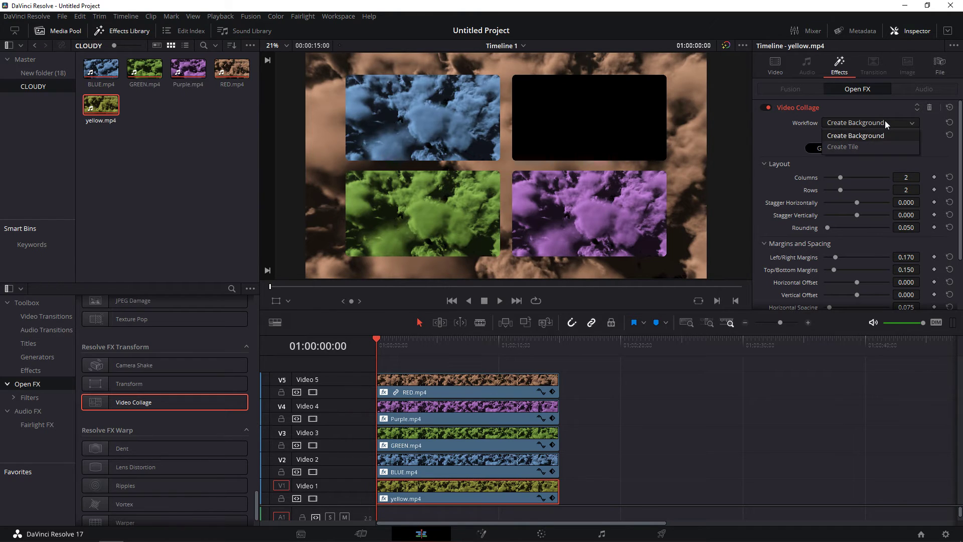
left_click(878, 146)
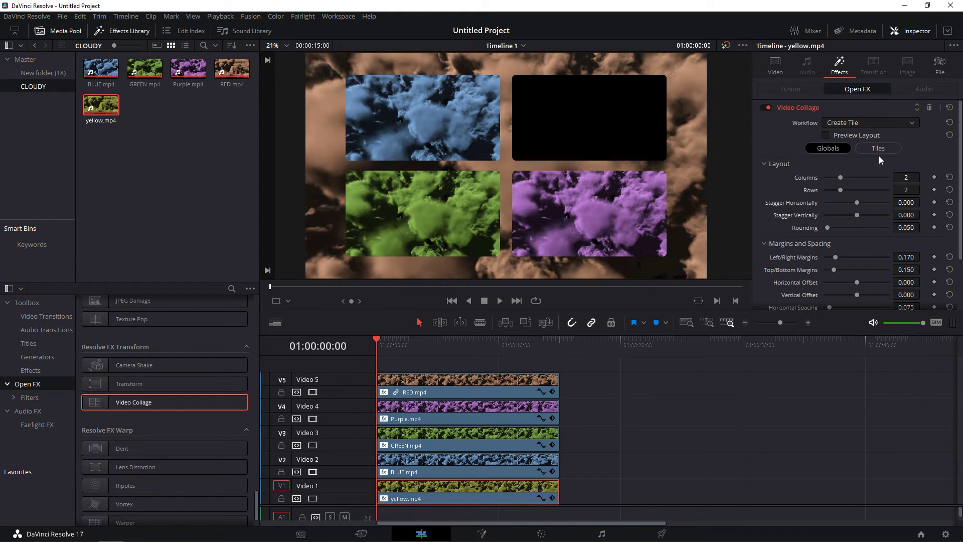
left_click(878, 150)
left_click(875, 176)
left_click(855, 194)
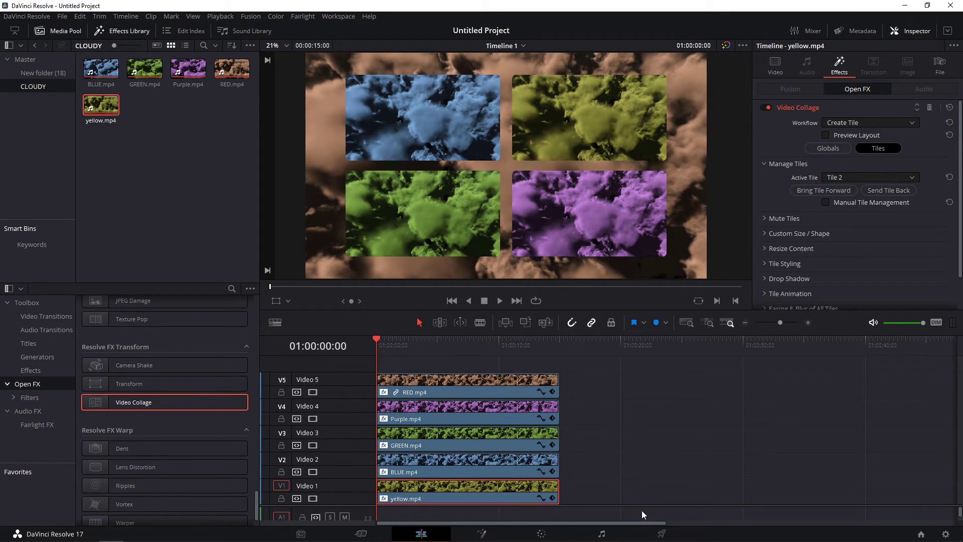
left_click(499, 300)
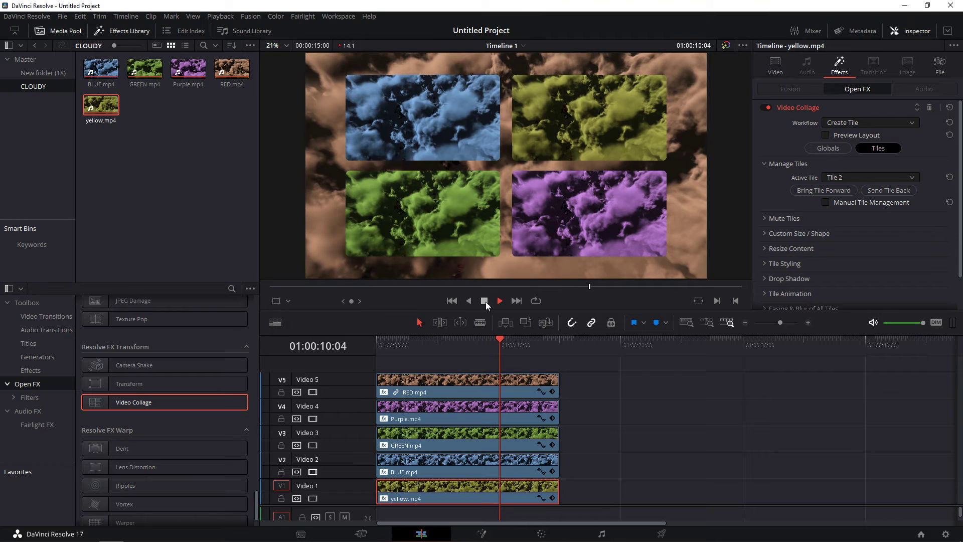
left_click(484, 301)
Queue the timeline for delivery with the filename CLOUDY1 and render that job
left_click(661, 533)
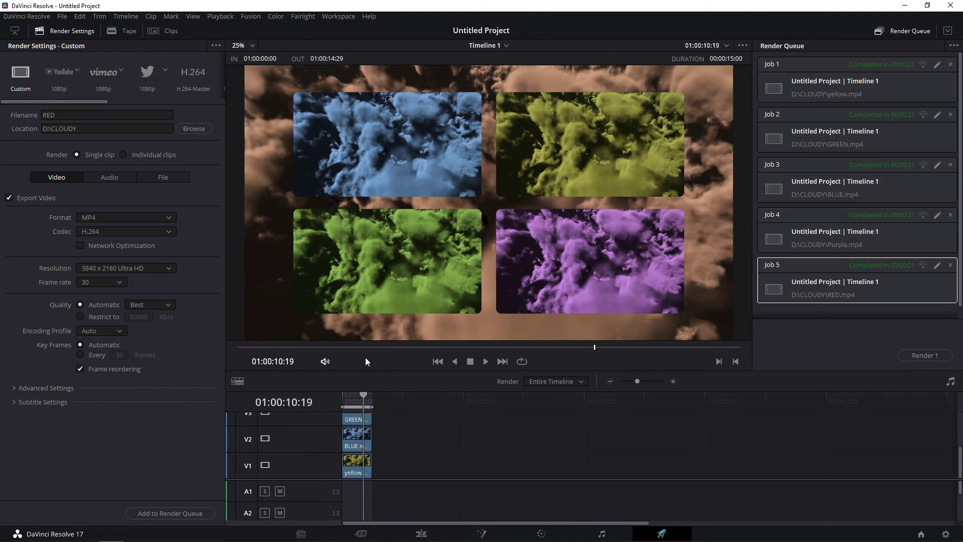
left_click_drag(73, 120, 39, 119)
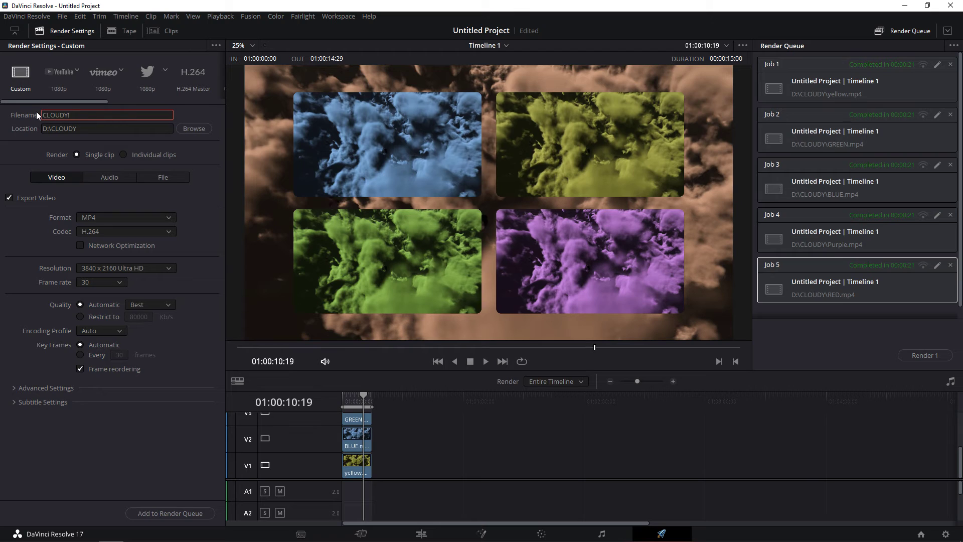
type("CLOUDY1")
left_click(177, 513)
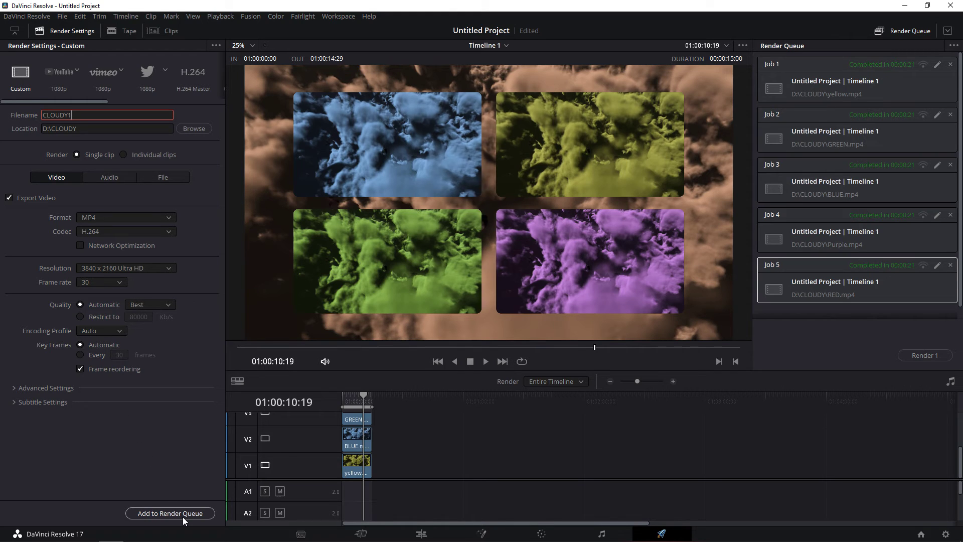
left_click(930, 354)
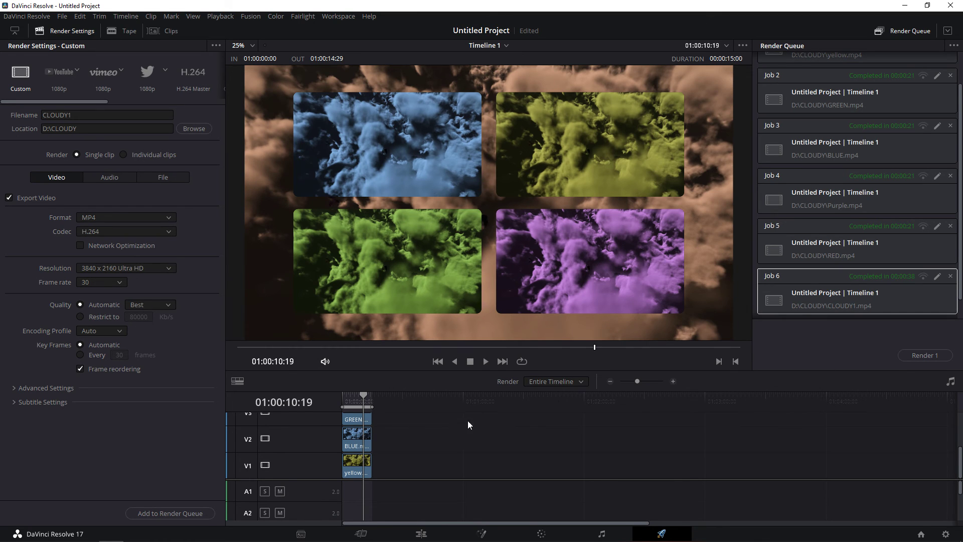
Switch to File Explorer, open the CLOUDY folder on drive D: and play the rendered CLOUDY1.mp4 full screen
left_click(37, 531)
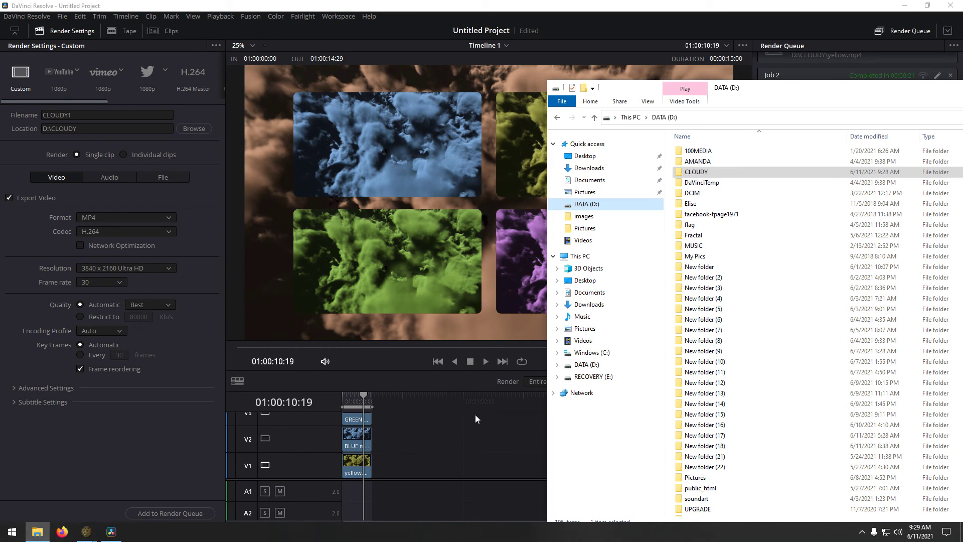
double_click(709, 173)
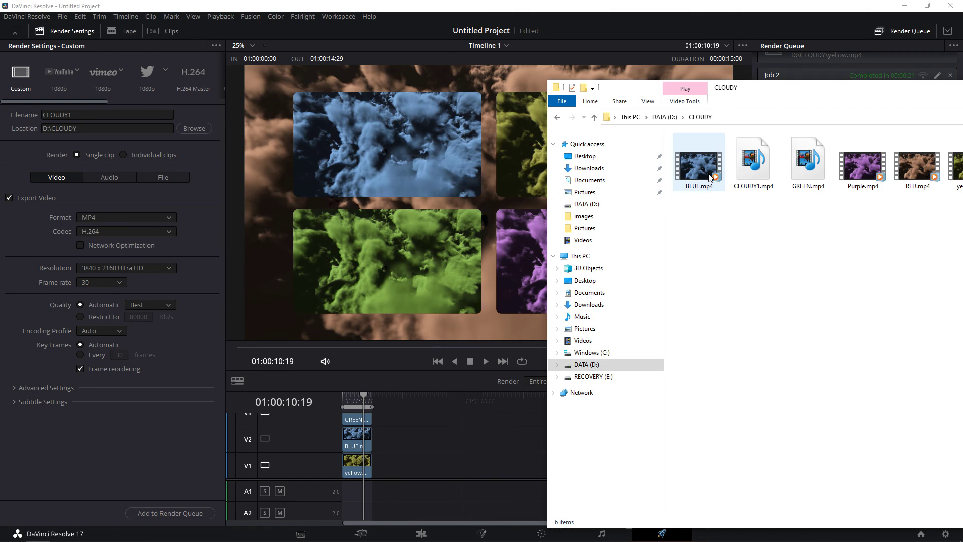
left_click_drag(777, 90, 434, 77)
double_click(408, 151)
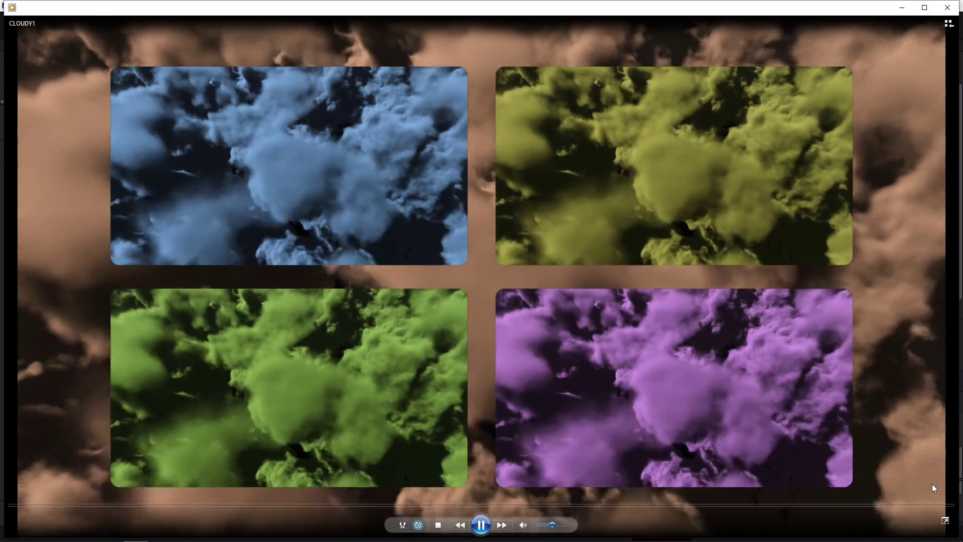
left_click(945, 520)
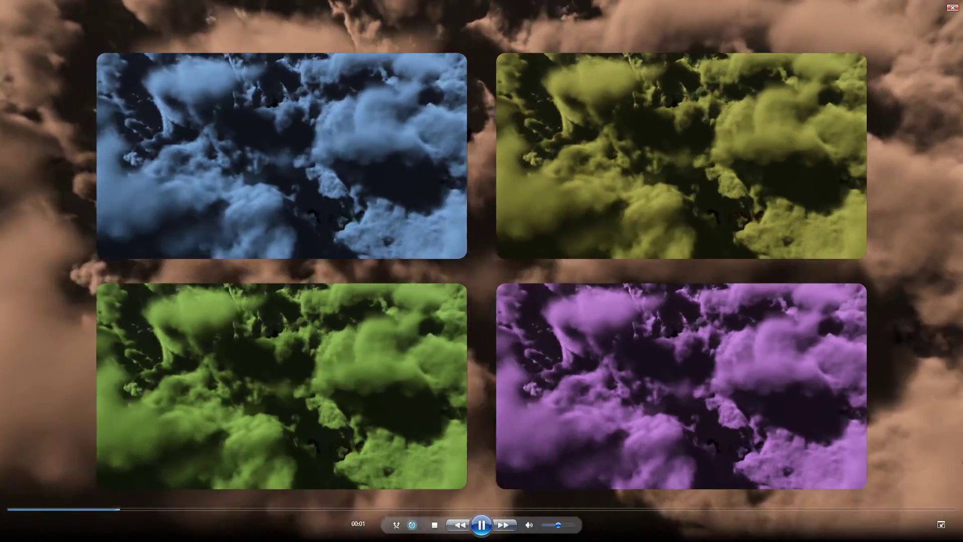